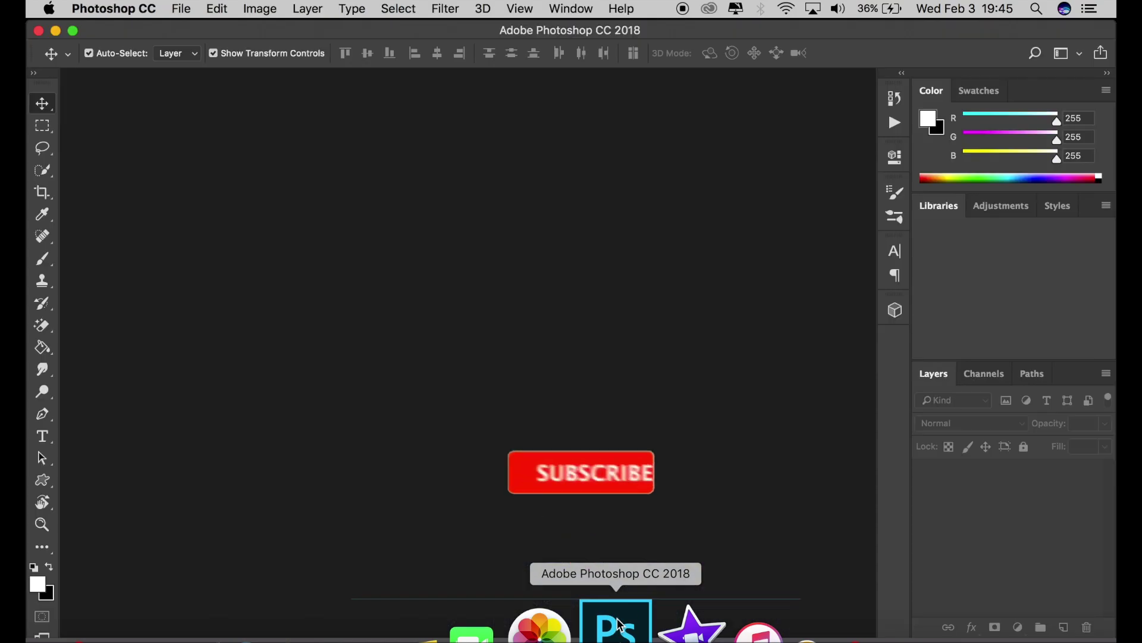
Open IMG_9164.jpg and duplicate its Background layer as Background copy.
click(178, 9)
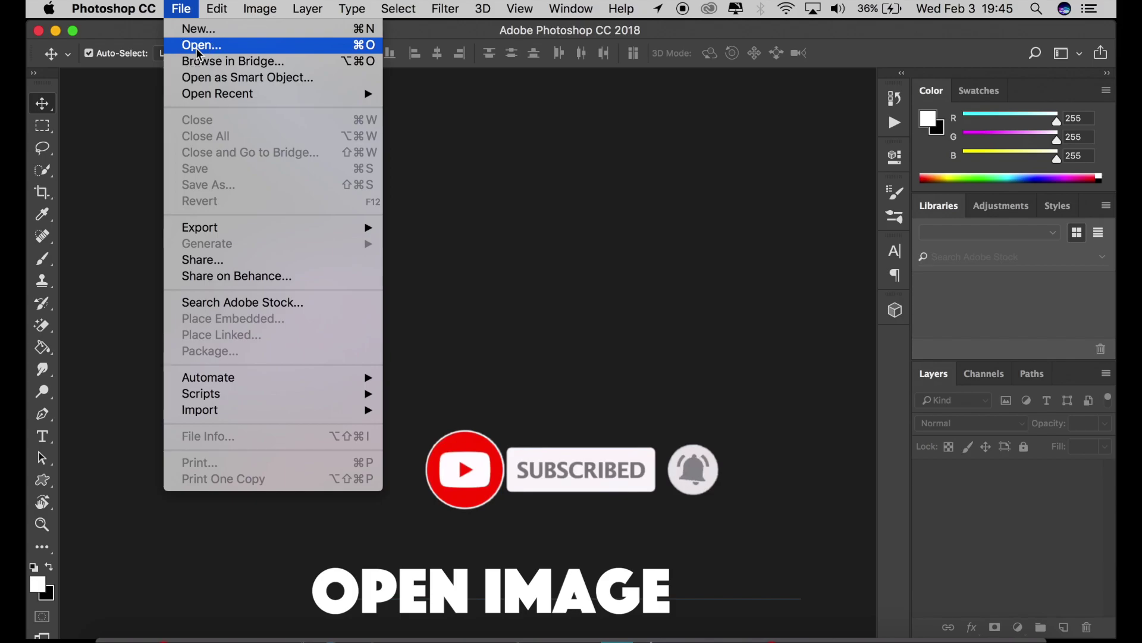
click(198, 44)
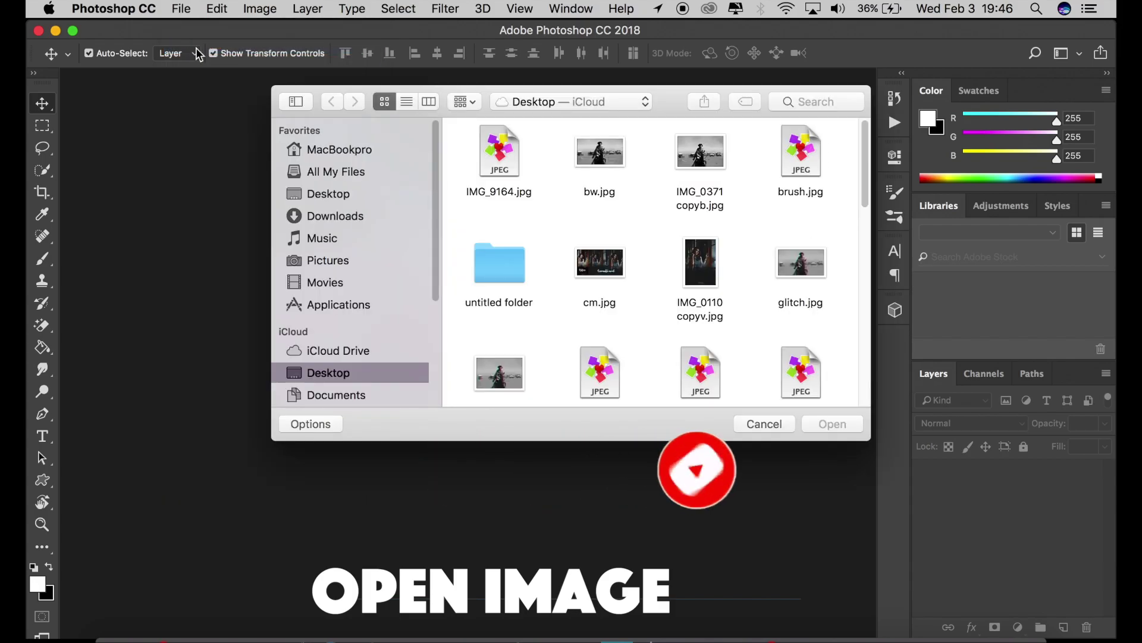
click(512, 161)
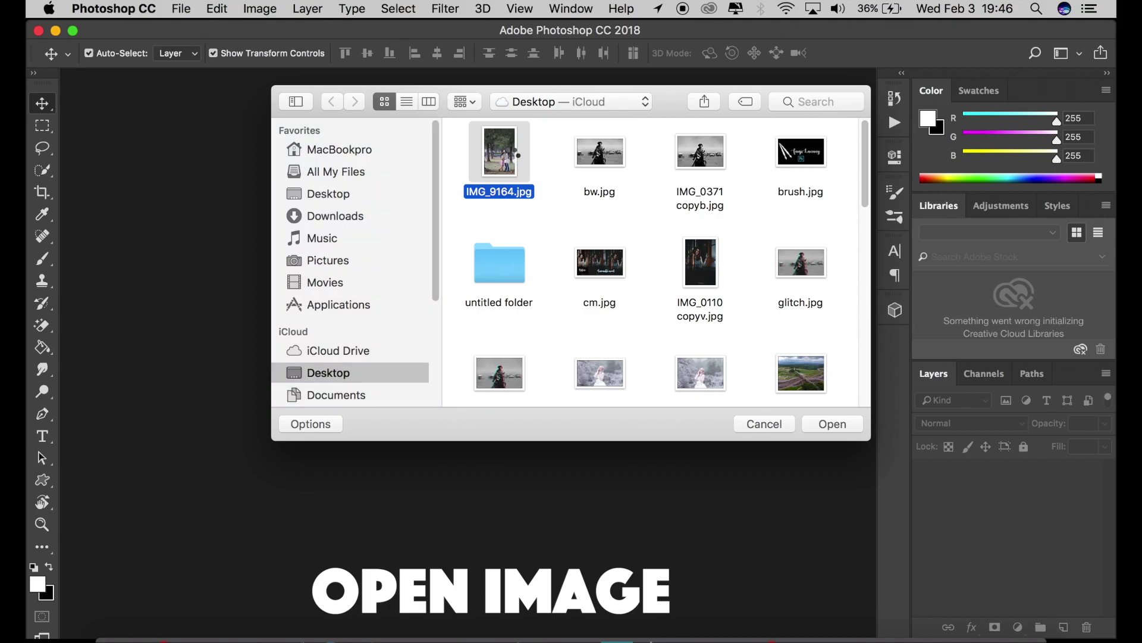
double_click(512, 156)
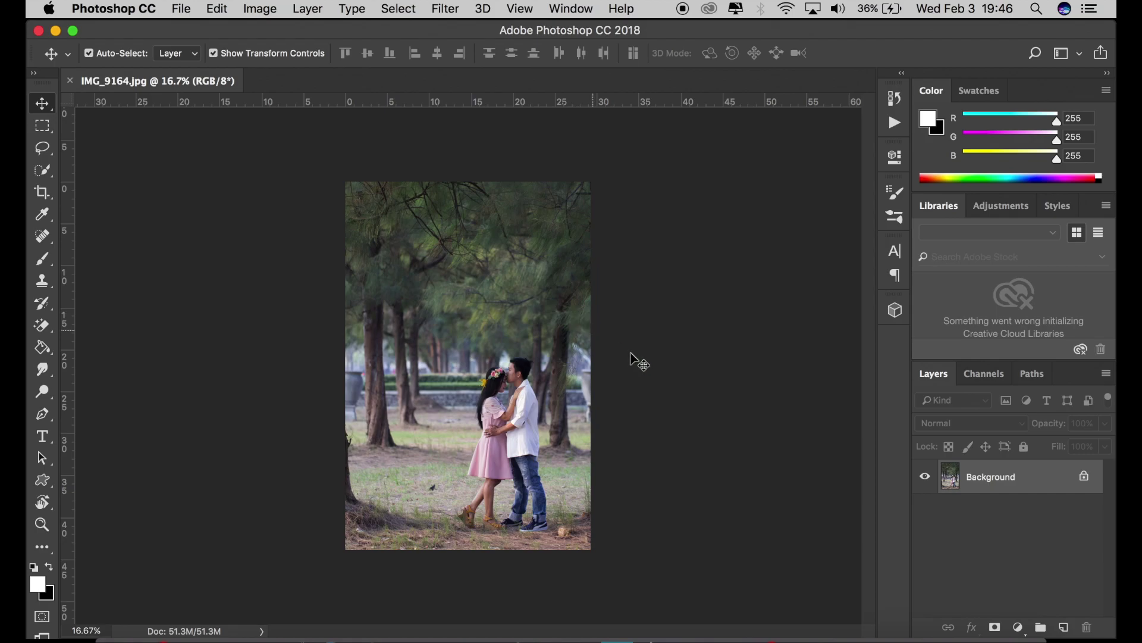
drag(1015, 476, 1065, 626)
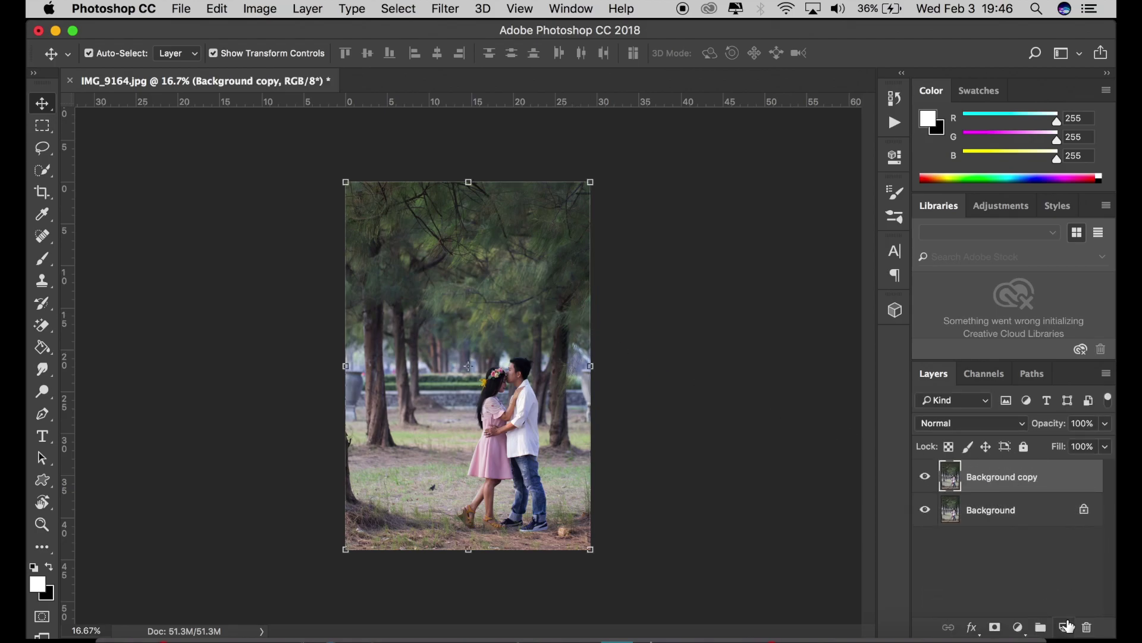
Run the Camera Raw Filter with Exposure +0.40, Highlights -100, Shadows +47, Whites -13, Blacks +5.
click(458, 14)
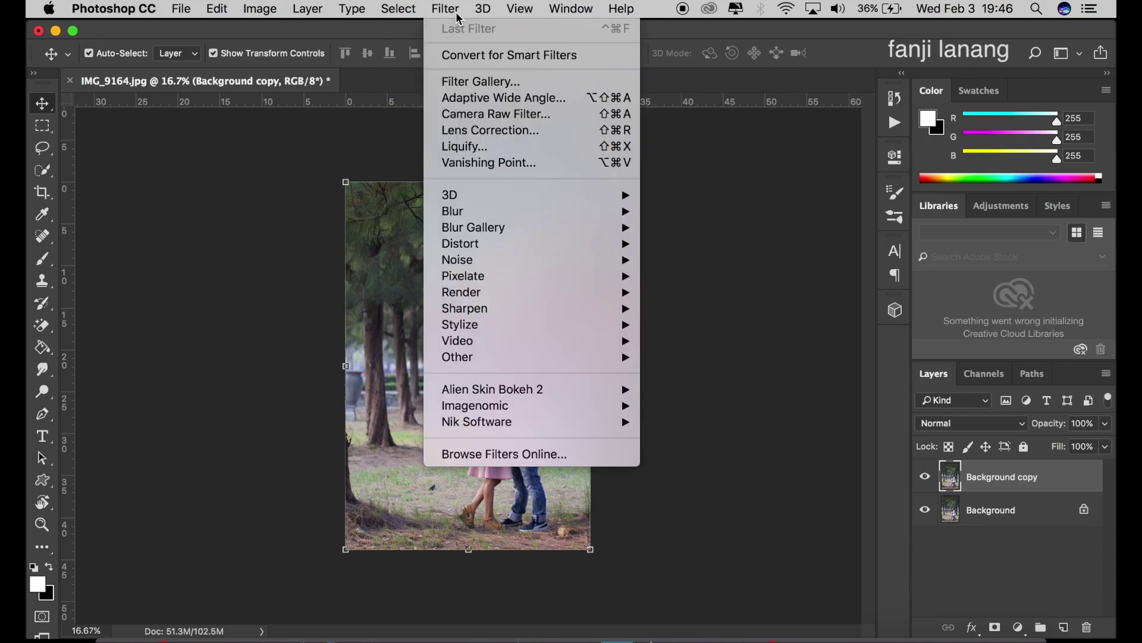
click(474, 115)
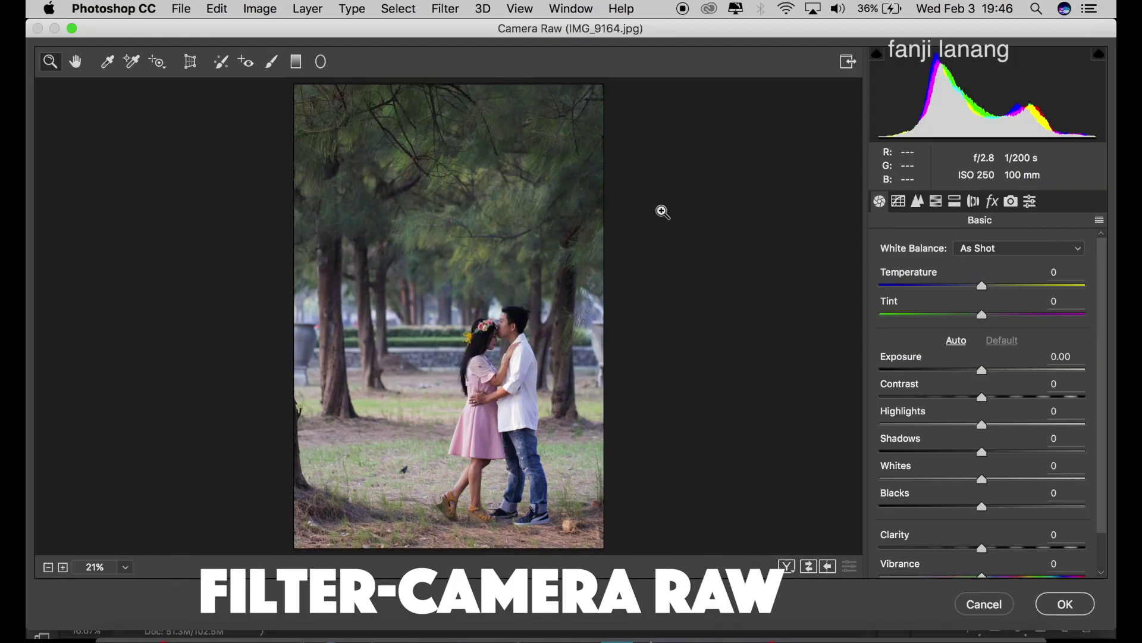
drag(989, 376, 995, 383)
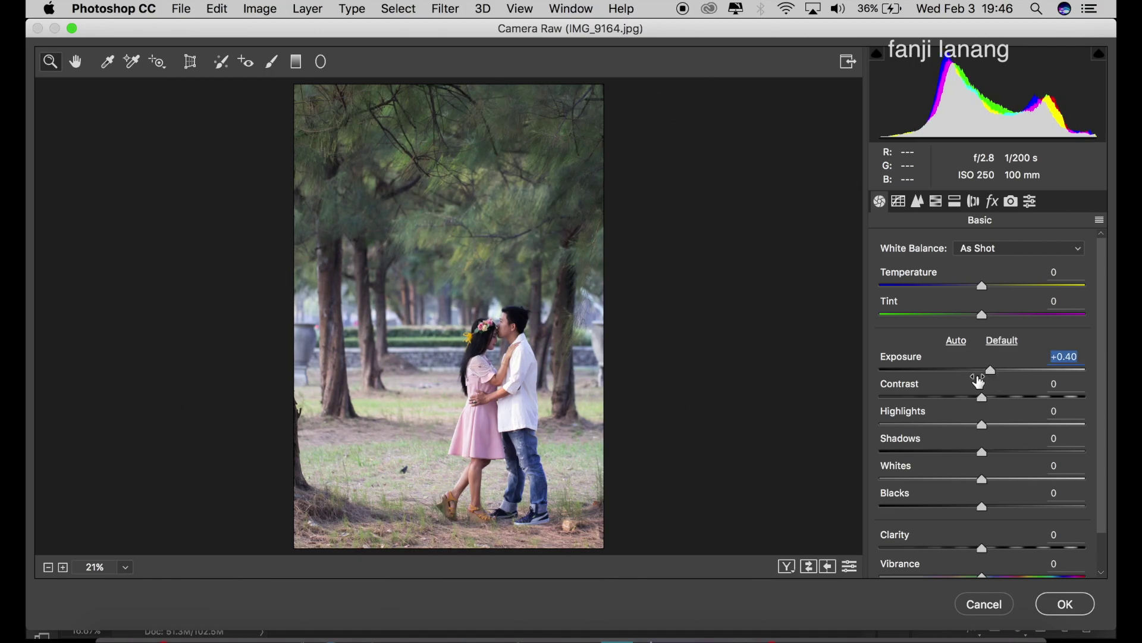
drag(964, 424, 830, 425)
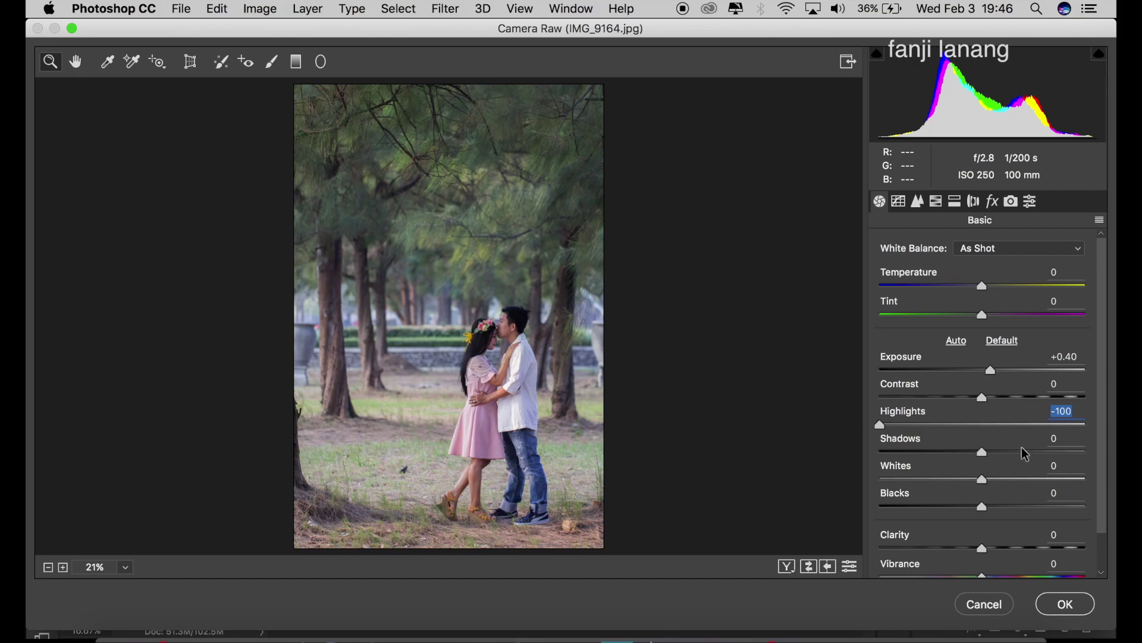
drag(1025, 454, 1034, 461)
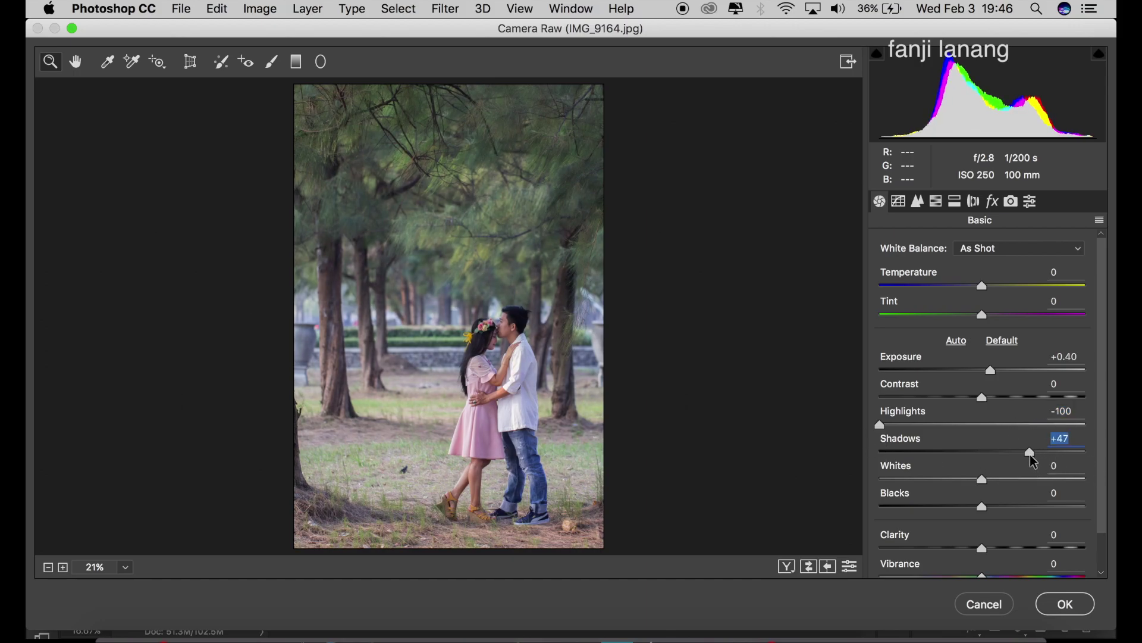
drag(974, 483, 997, 509)
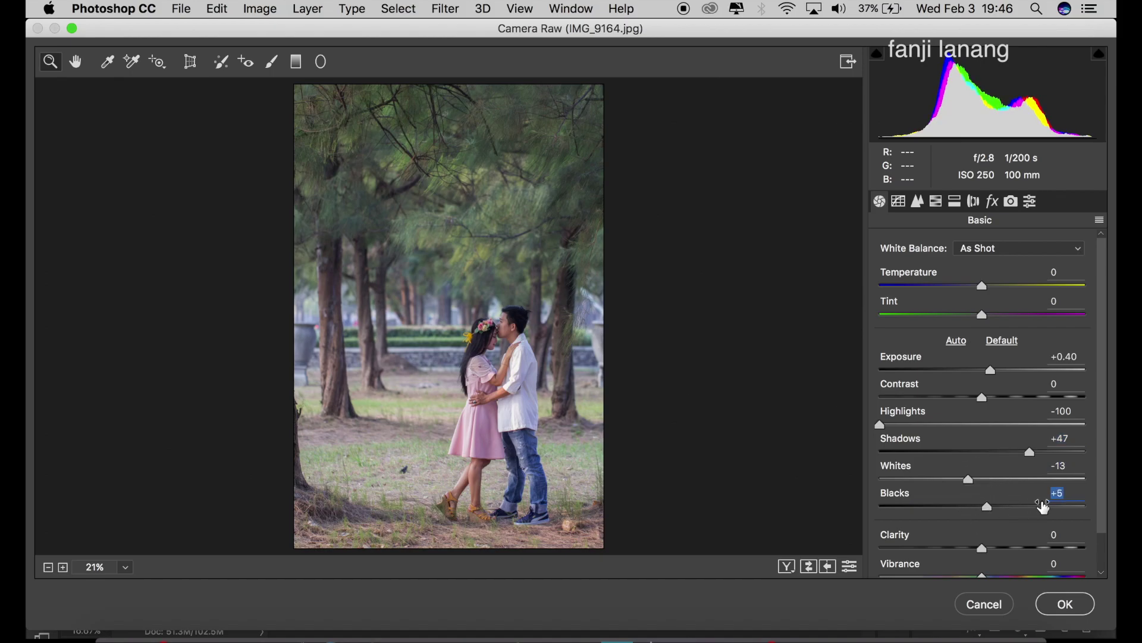
click(902, 208)
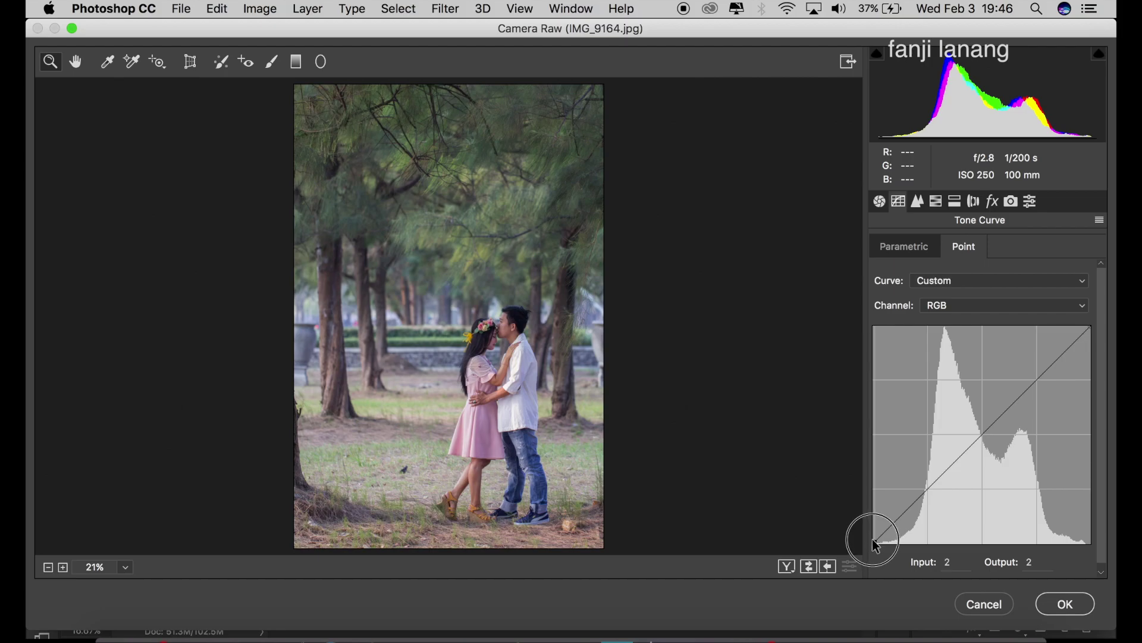
Shape the point tone curve with midtone and upper anchors, black point 16, white point 247.
drag(874, 546, 902, 513)
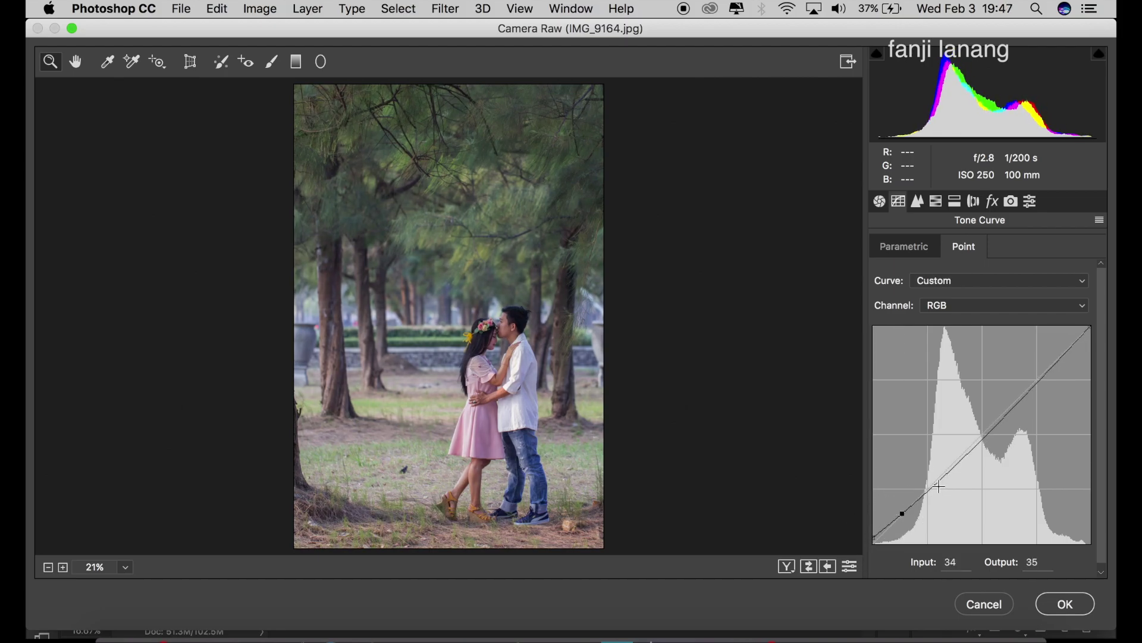
drag(956, 470, 953, 461)
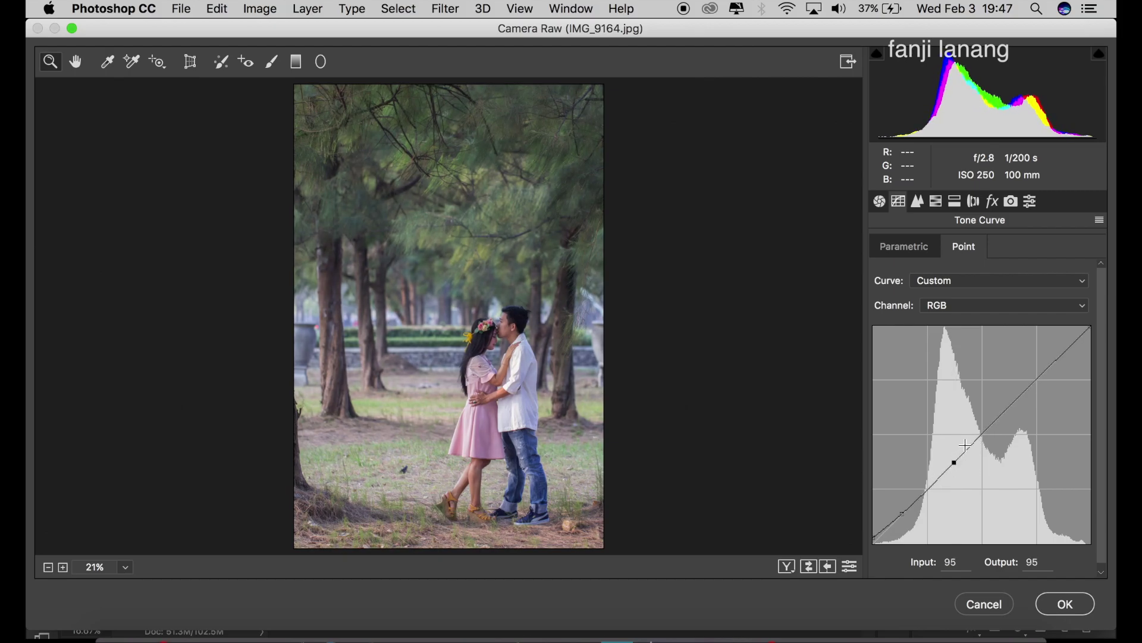
drag(1092, 327, 1094, 337)
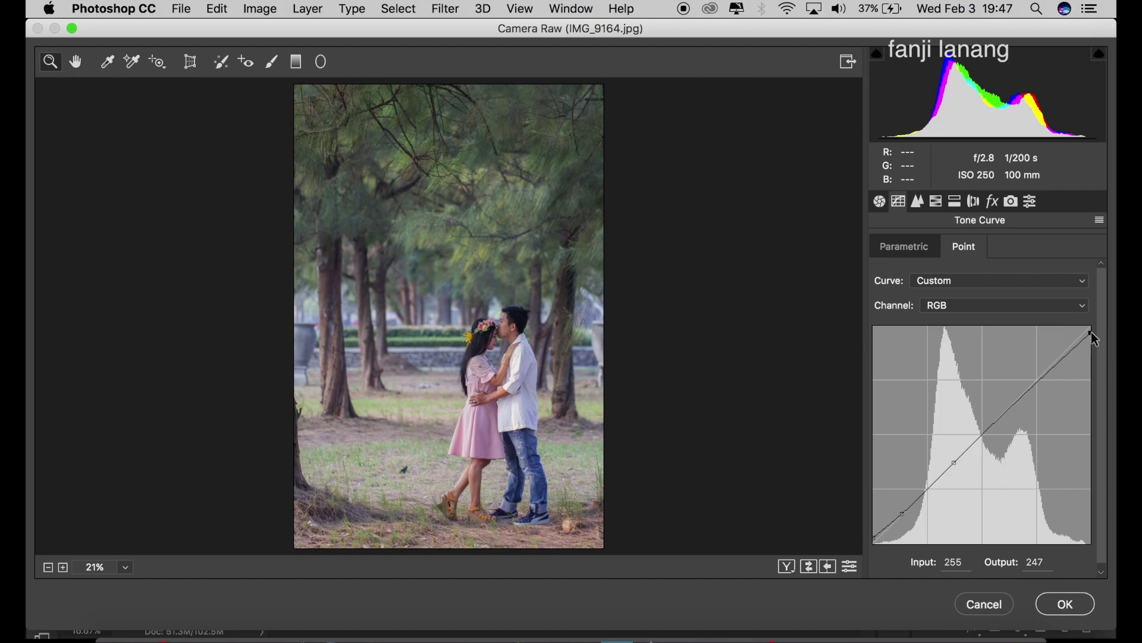
click(1024, 389)
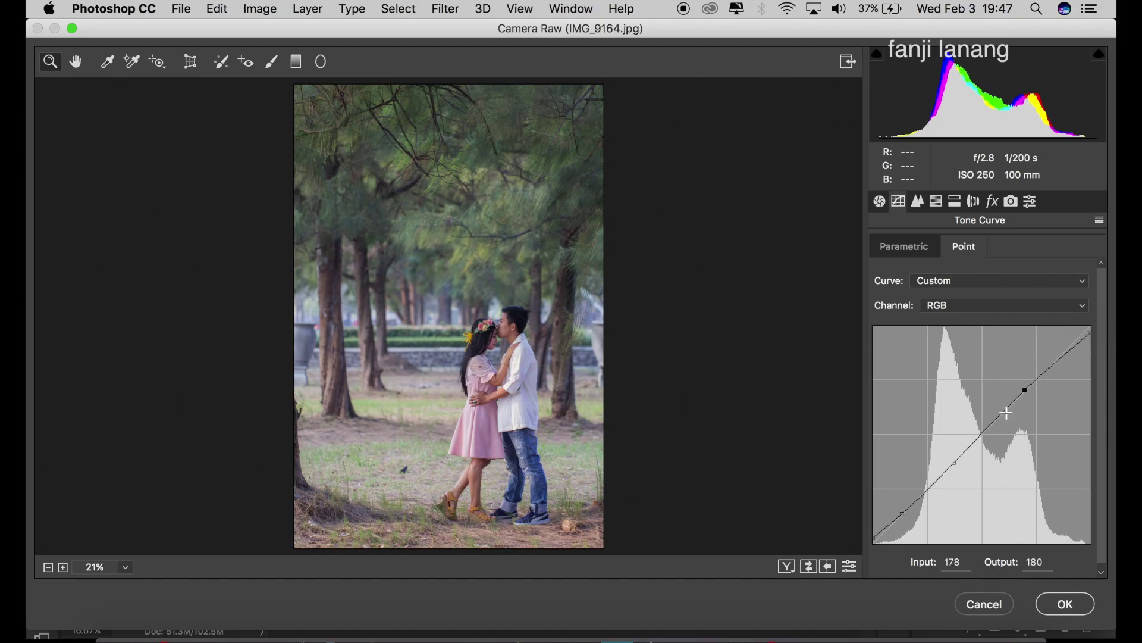
drag(874, 539, 873, 529)
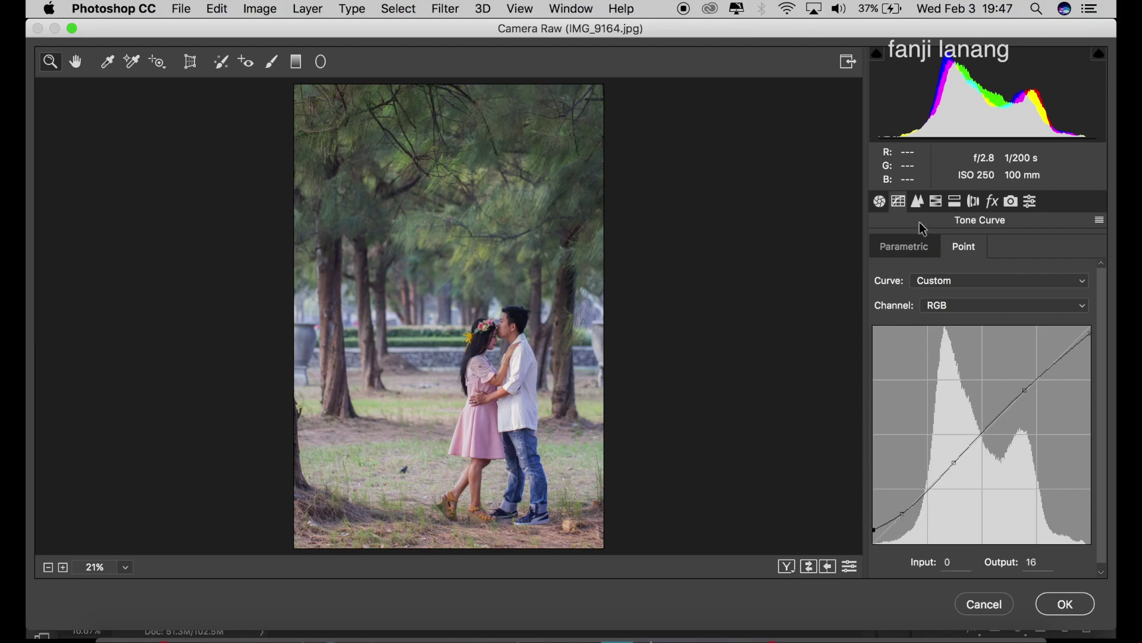
click(919, 202)
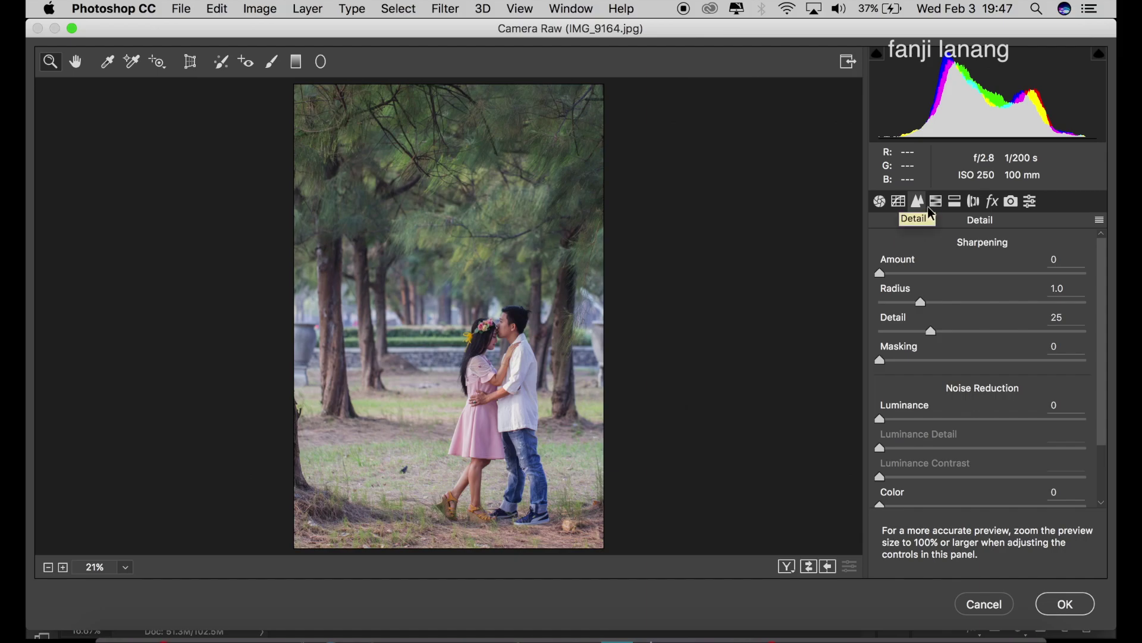
Set HSL hues: Oranges and Yellows +12, Greens +70, Aquas +37, Magentas +25, Purples slightly up.
click(935, 201)
click(889, 277)
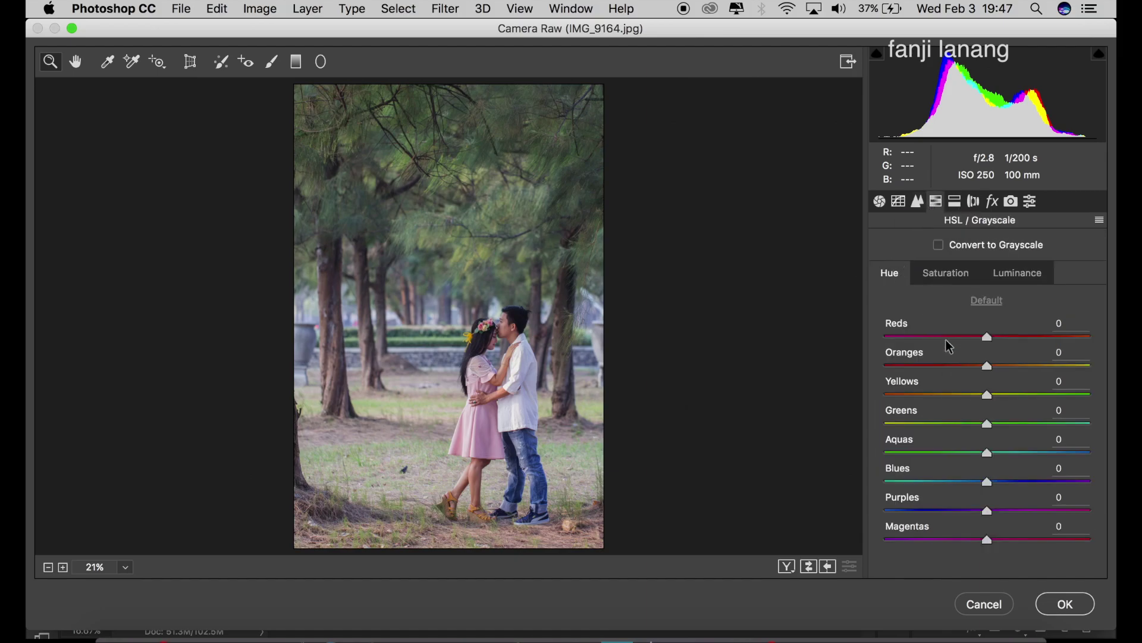
drag(994, 365, 1000, 371)
click(999, 374)
click(999, 395)
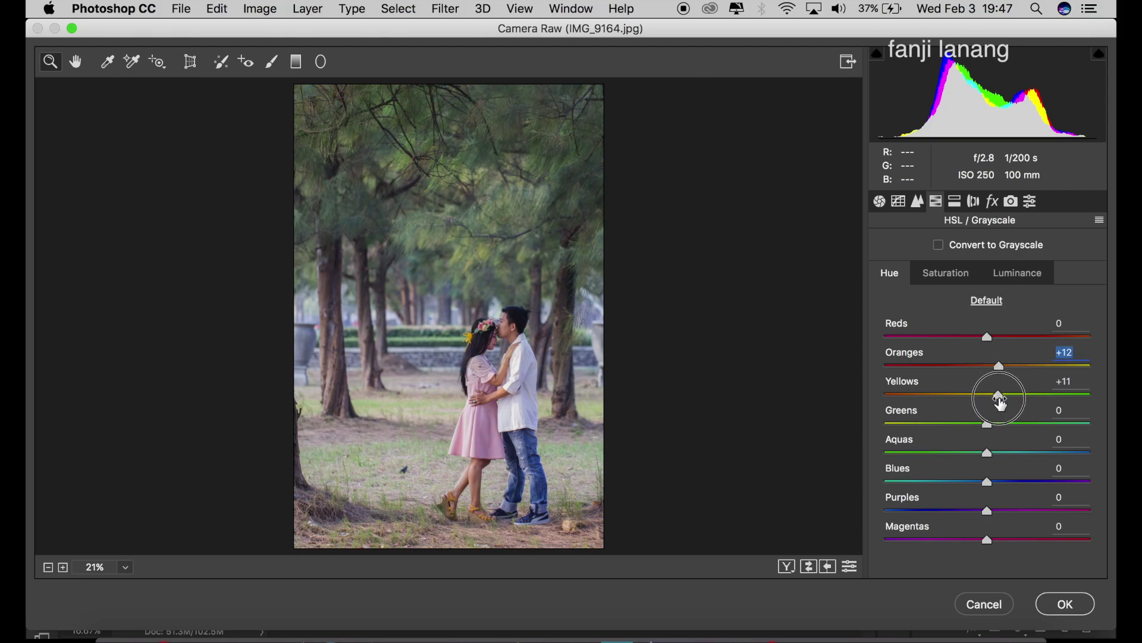
drag(1001, 403, 1060, 424)
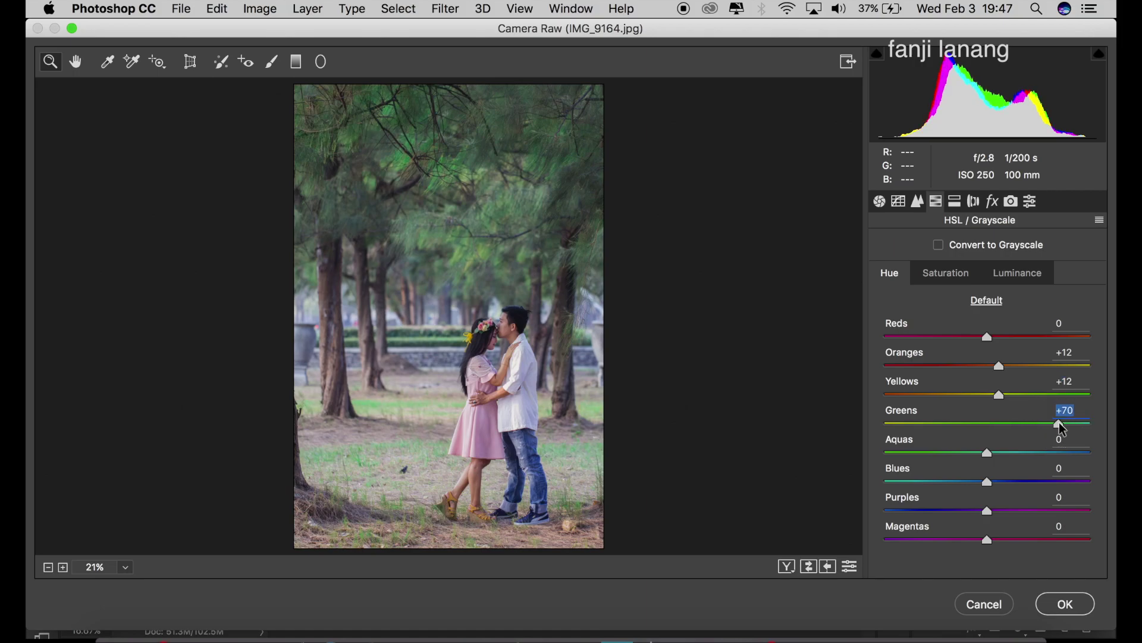
drag(1002, 454, 1020, 455)
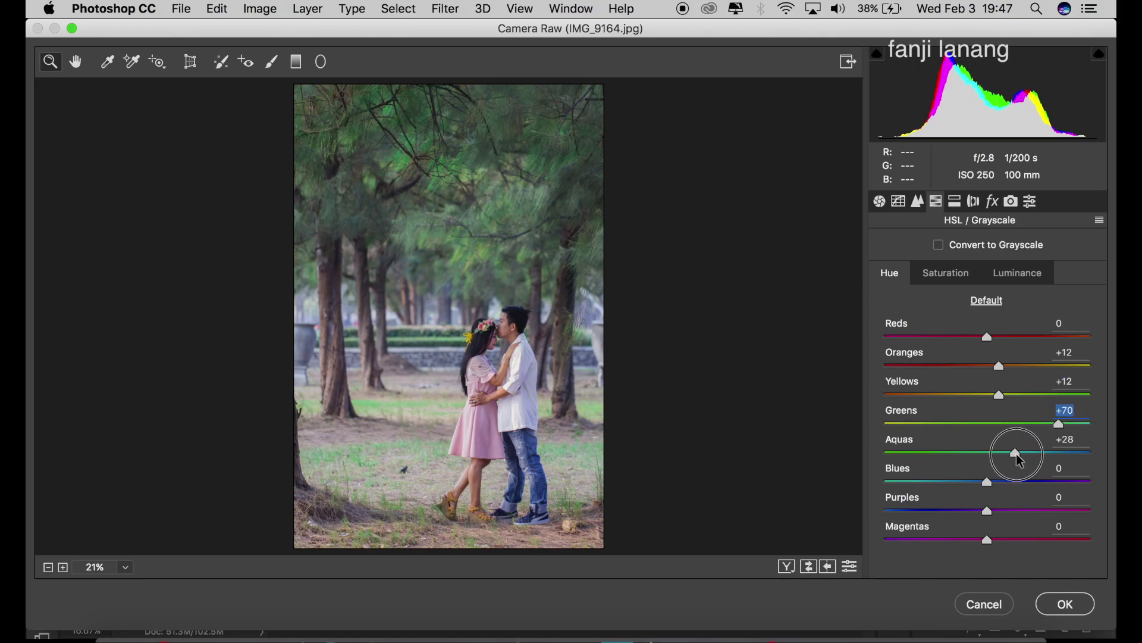
drag(1023, 462, 1029, 465)
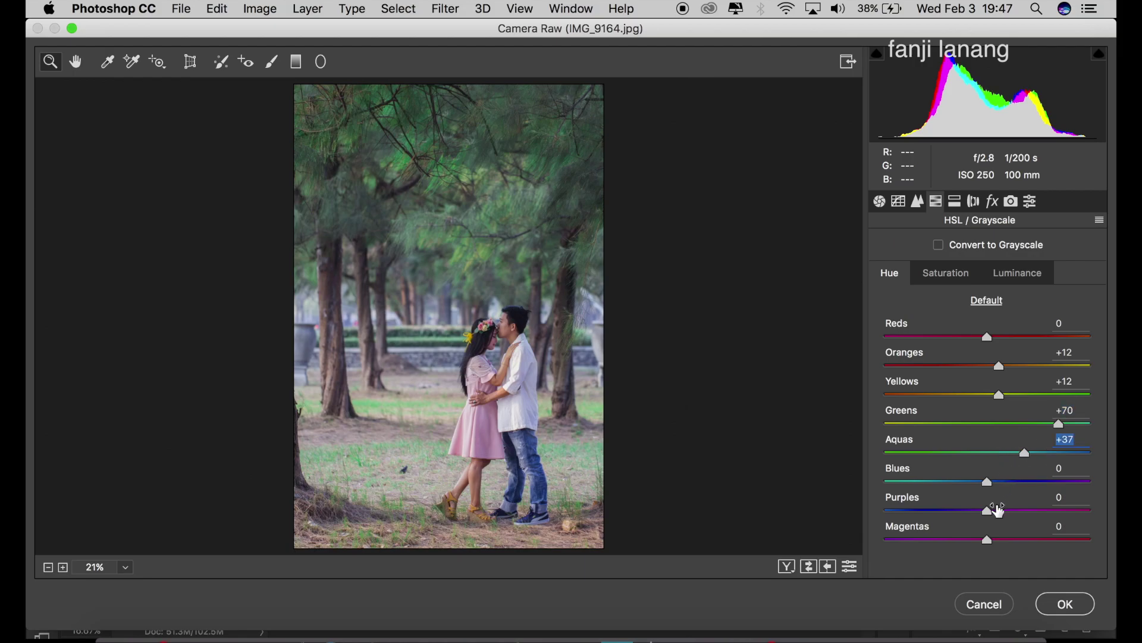
mouse_move(999, 510)
mouse_down()
mouse_move(1003, 543)
mouse_move(1016, 548)
mouse_up()
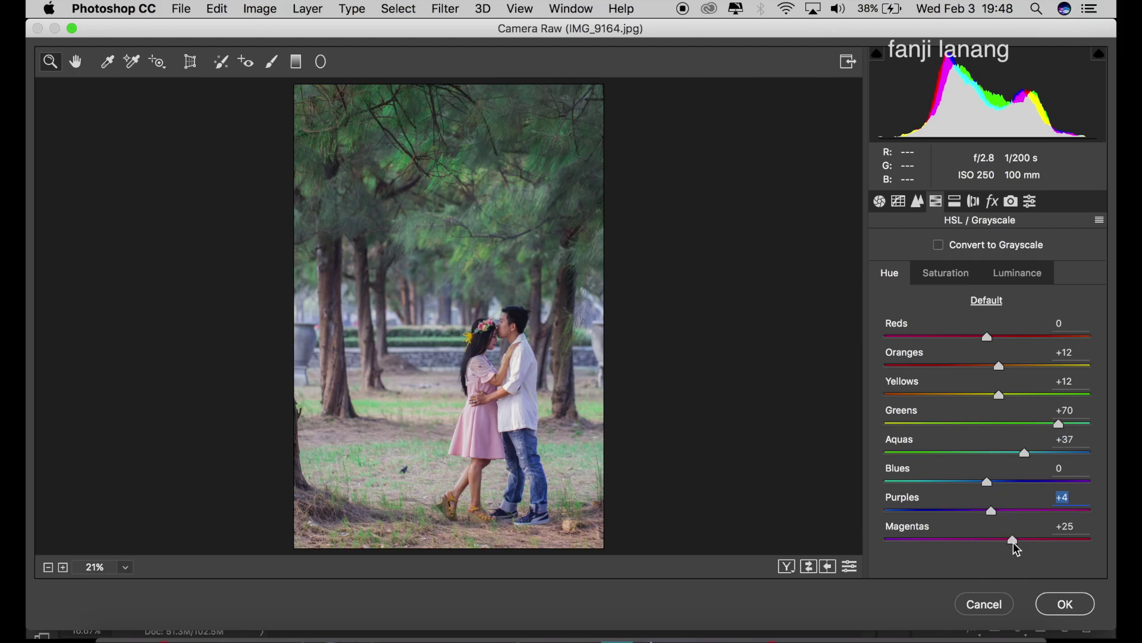
click(951, 273)
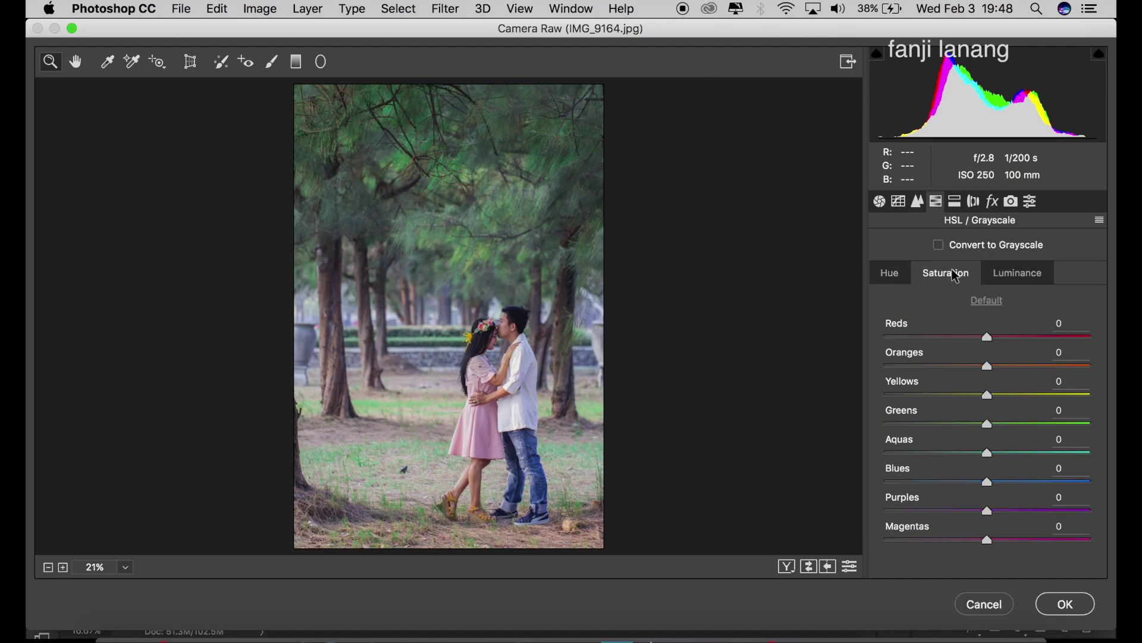
Lower saturation: Reds and Oranges slightly, Greens -70, Aquas -45, Blues and Purples -10, Magentas -20.
drag(976, 350, 980, 353)
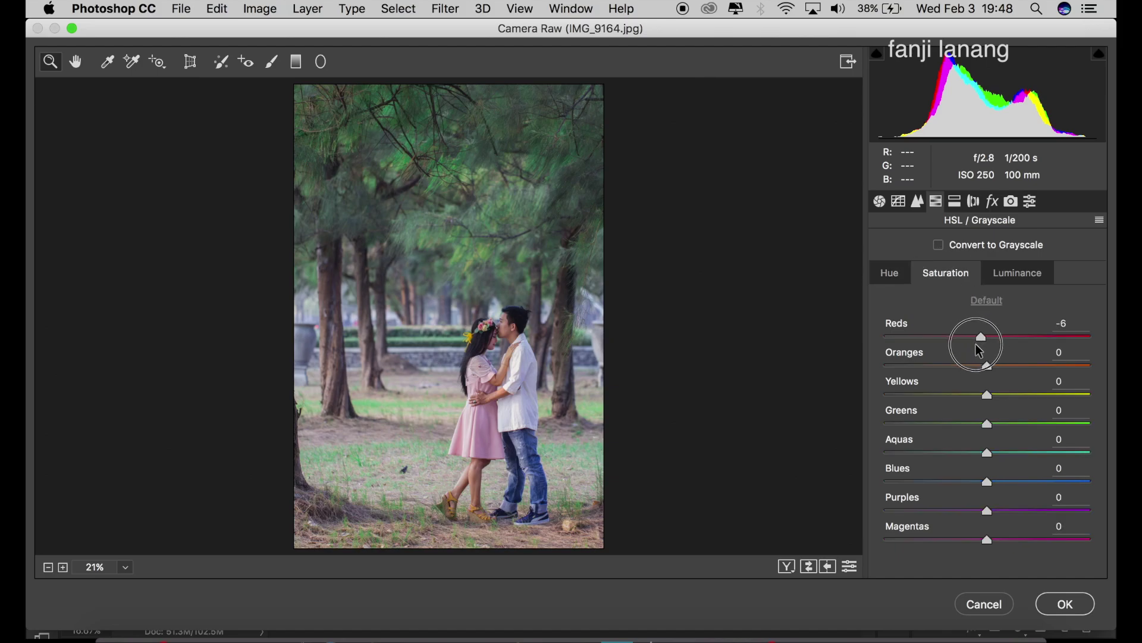
drag(980, 352, 971, 368)
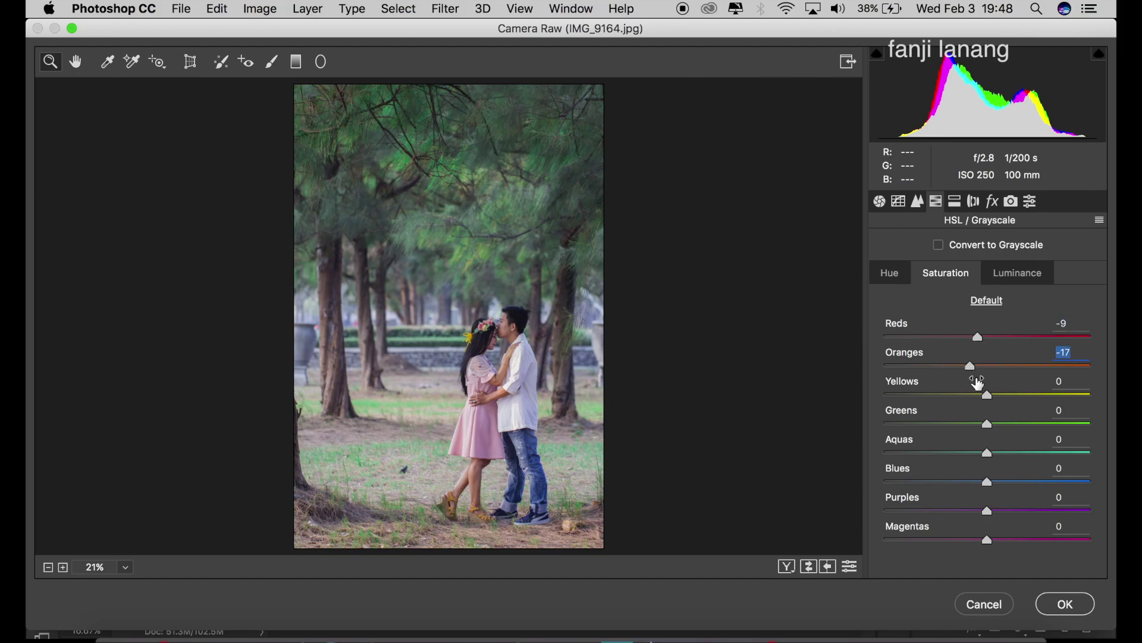
drag(964, 426, 920, 434)
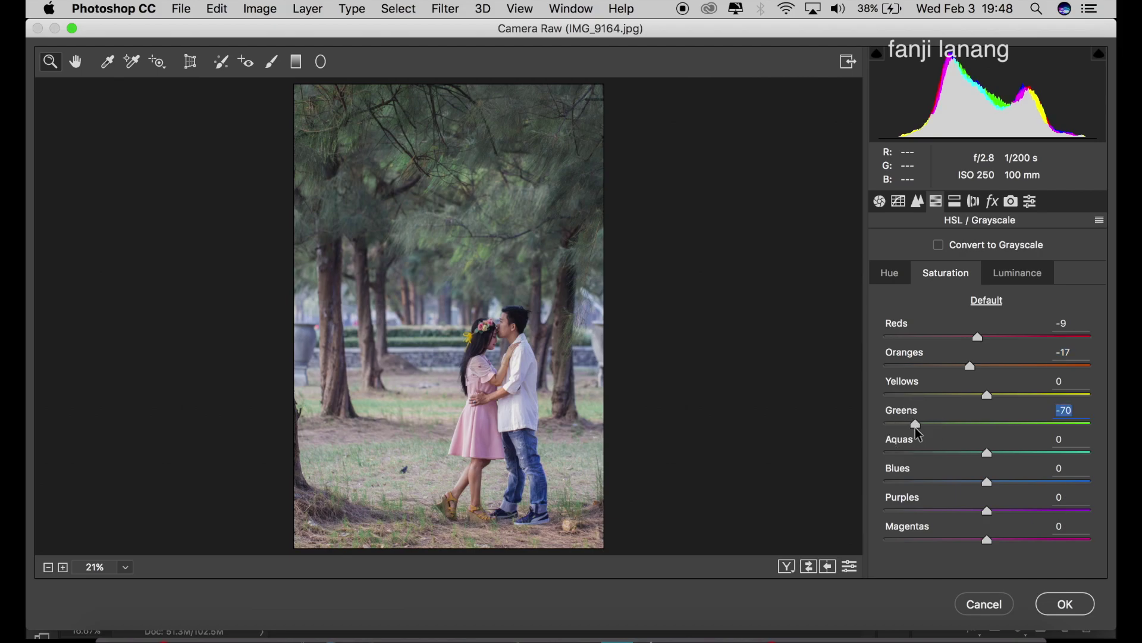
click(944, 452)
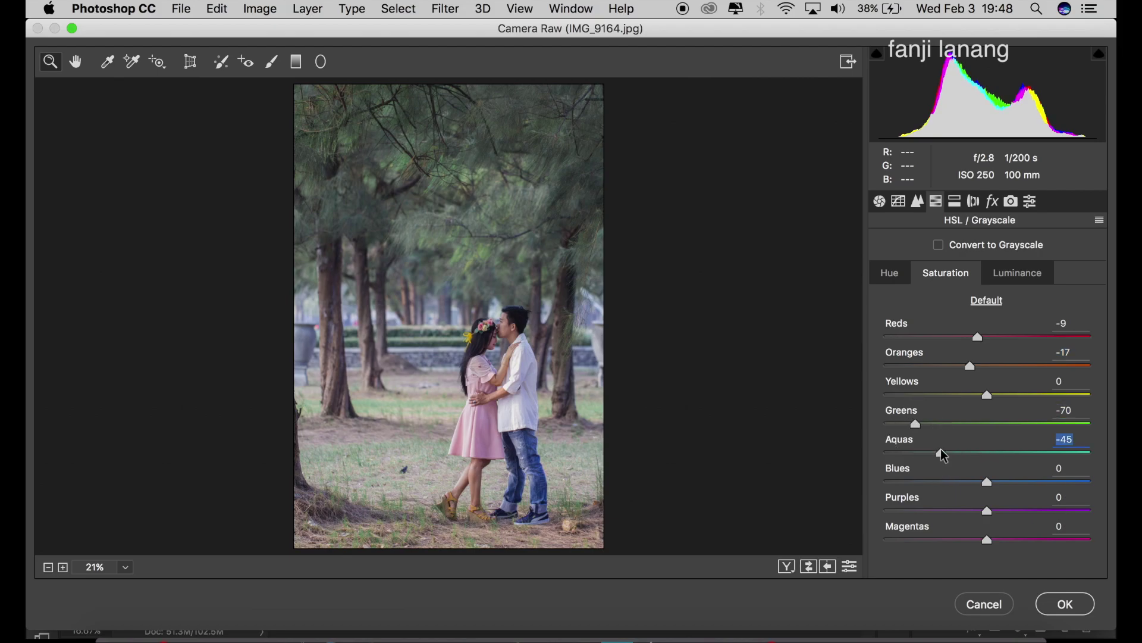
drag(969, 478, 979, 484)
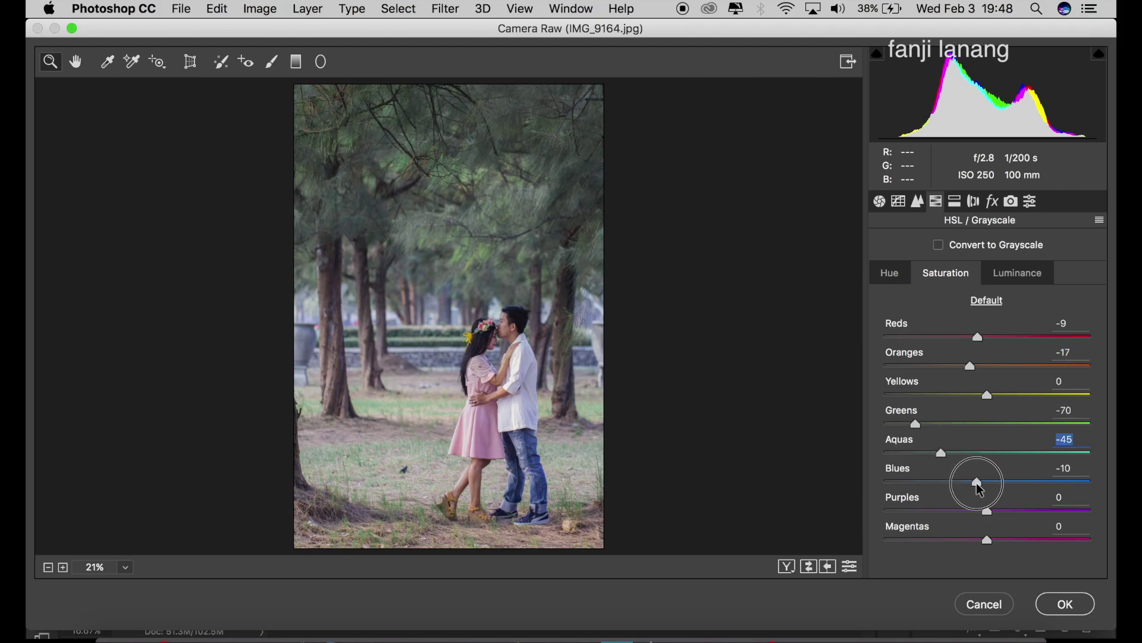
click(978, 511)
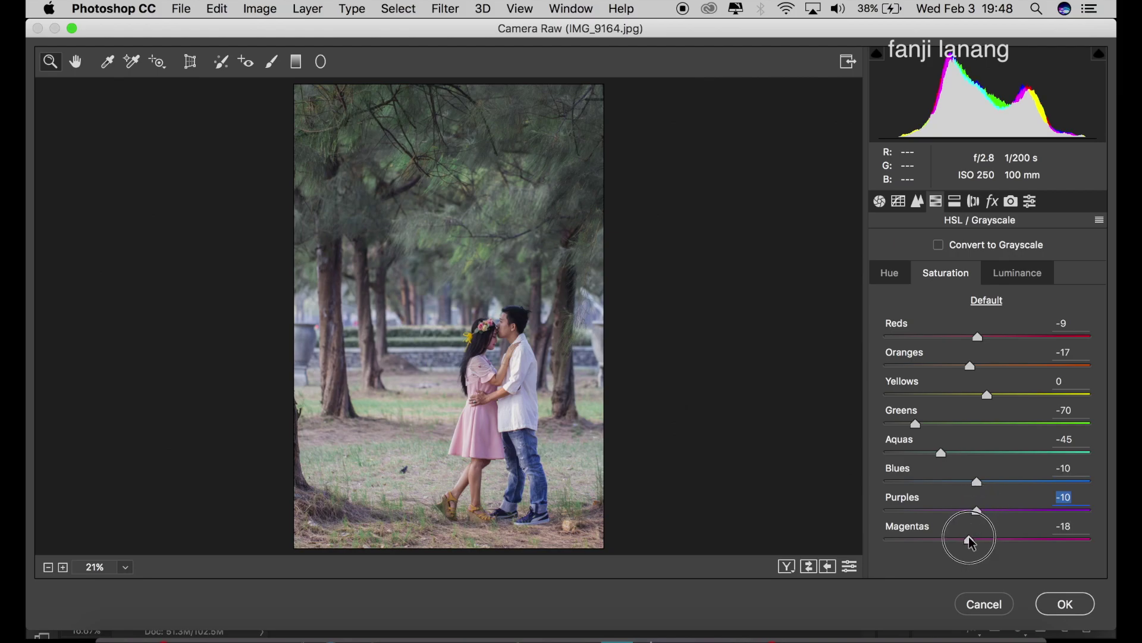
drag(974, 542, 966, 540)
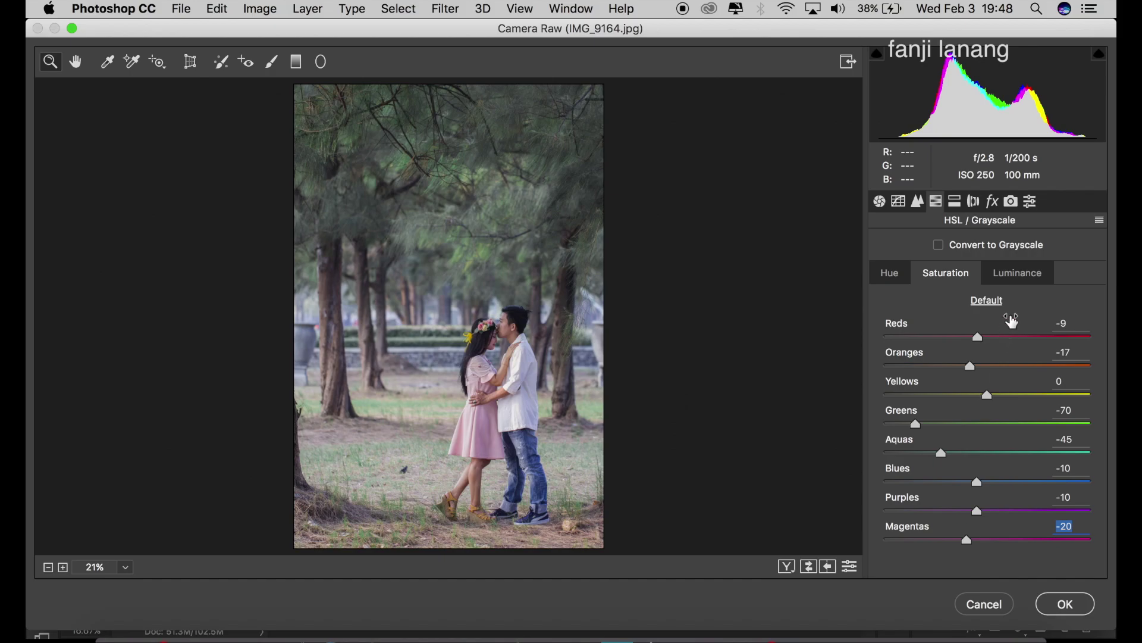
click(1023, 269)
Set luminance: Reds +15, Greens +45, Aquas +30, Blues -10, Purples -25, Magentas -34.
drag(988, 336, 1002, 352)
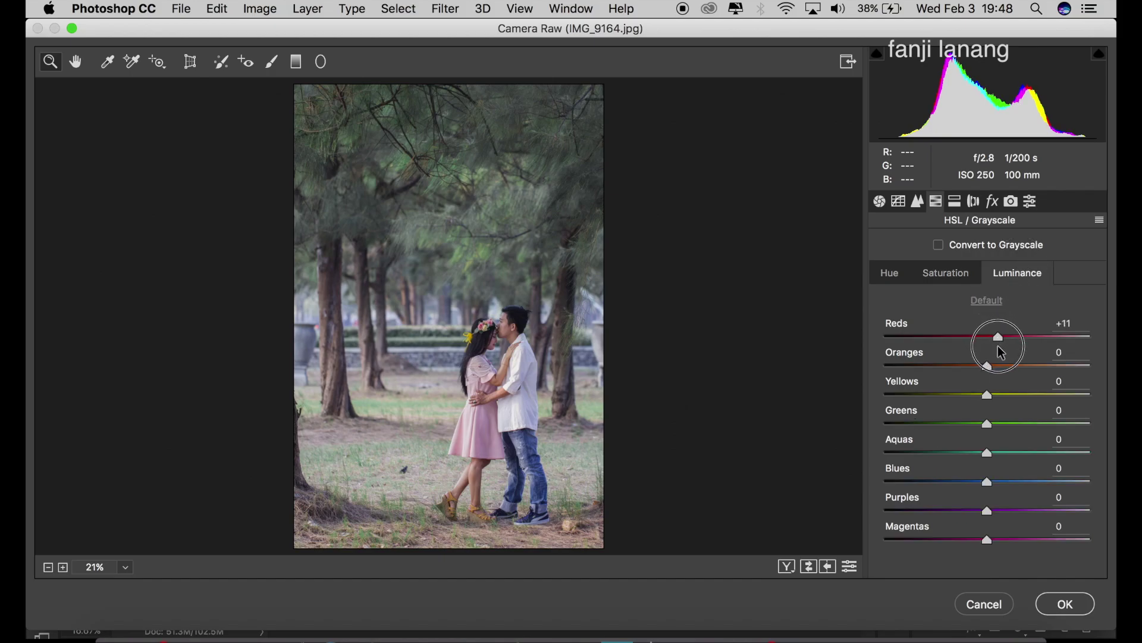
drag(1002, 352, 1020, 380)
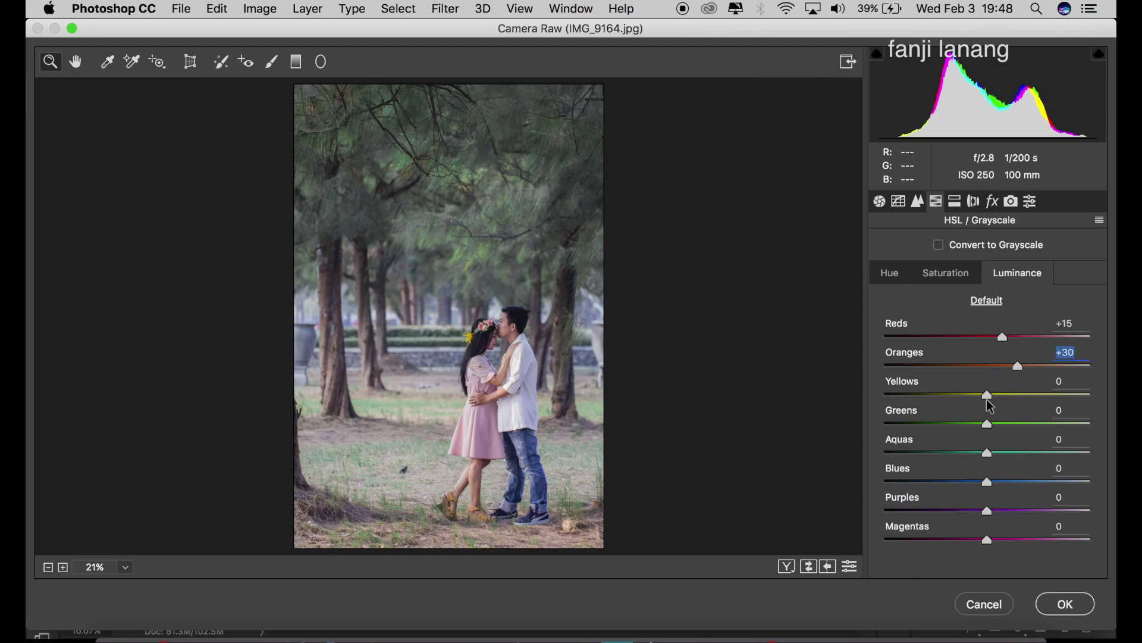
drag(988, 401, 1032, 432)
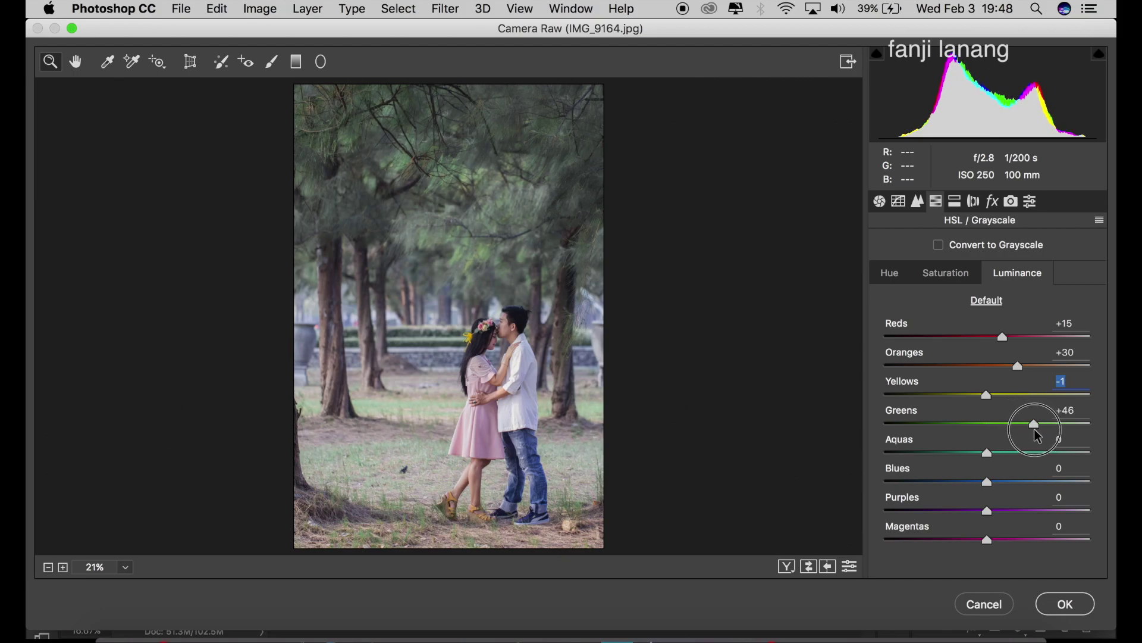
drag(1033, 432, 1018, 454)
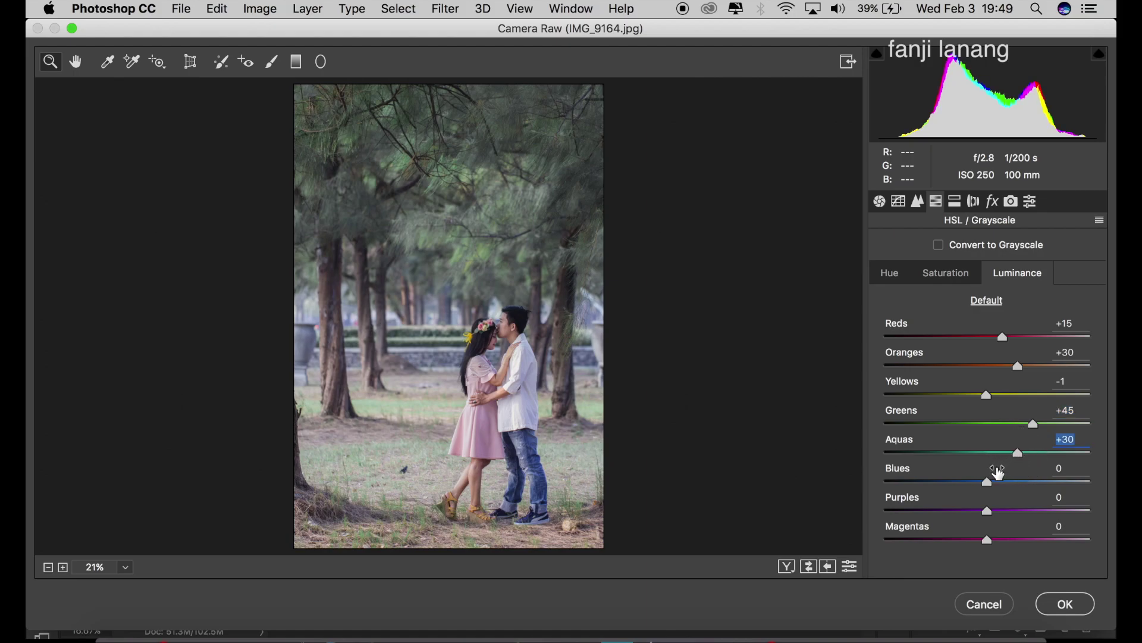
drag(999, 474, 974, 494)
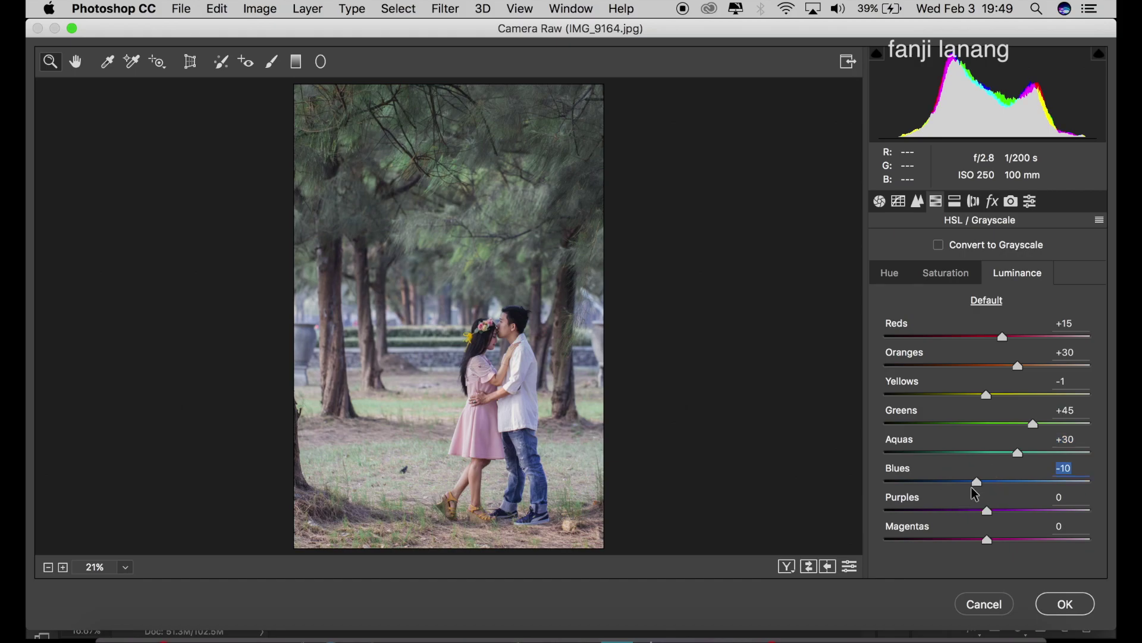
drag(970, 513, 962, 515)
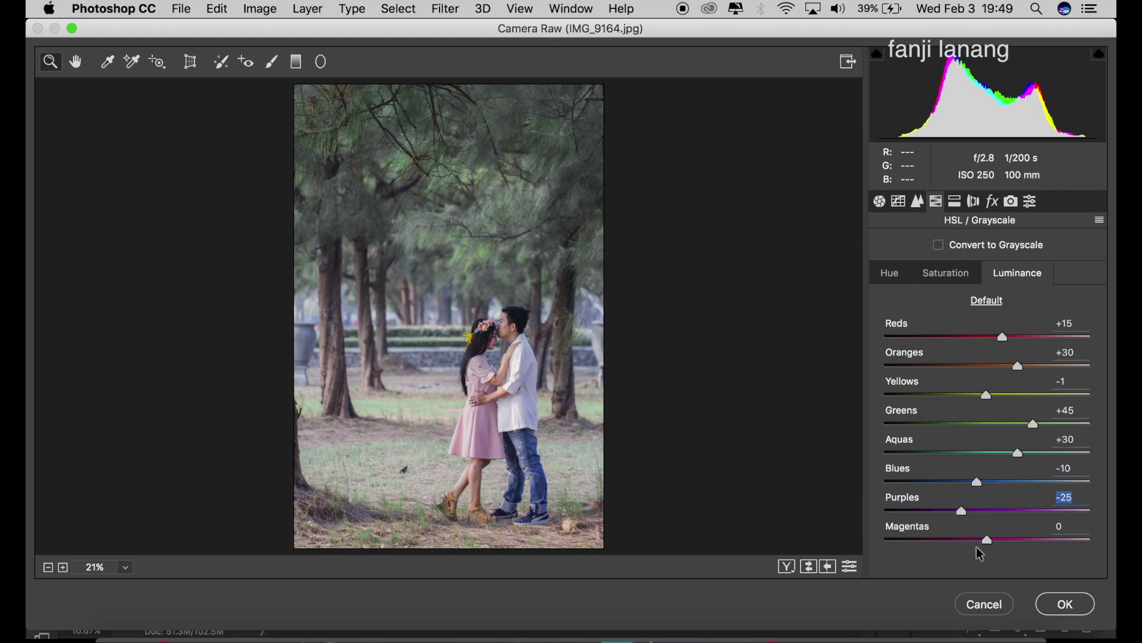
drag(977, 547, 956, 554)
Split-tone highlights to hue 180, saturation 10 and shadows to warm hue 24, saturation 10.
click(956, 203)
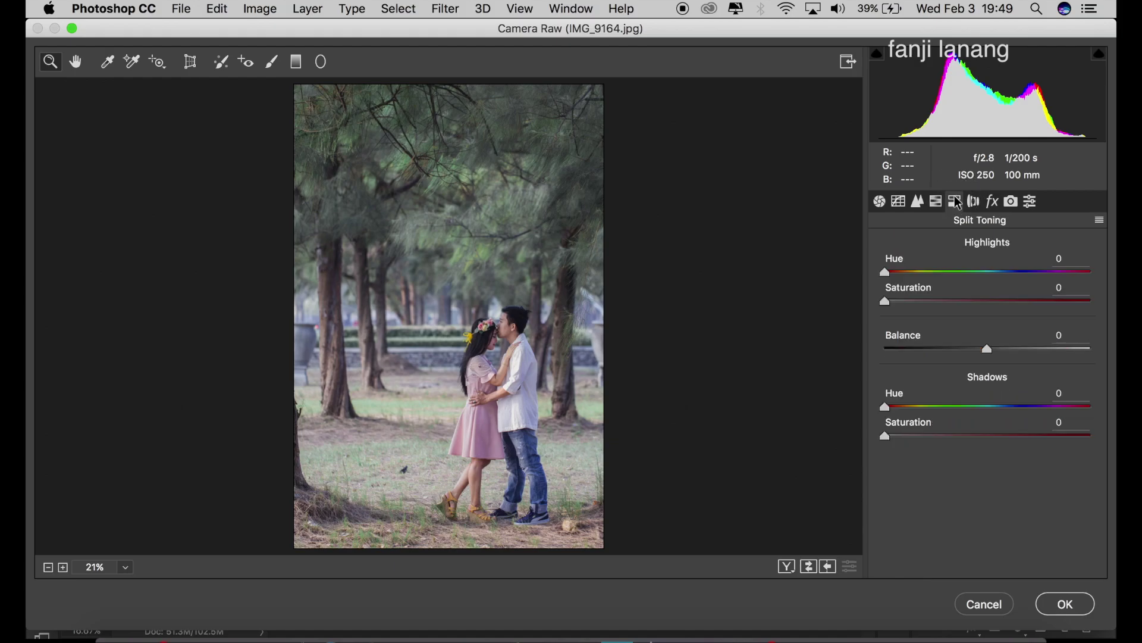
drag(989, 272, 991, 277)
drag(896, 306, 905, 320)
mouse_move(885, 407)
mouse_down()
mouse_move(903, 420)
mouse_move(908, 454)
mouse_up()
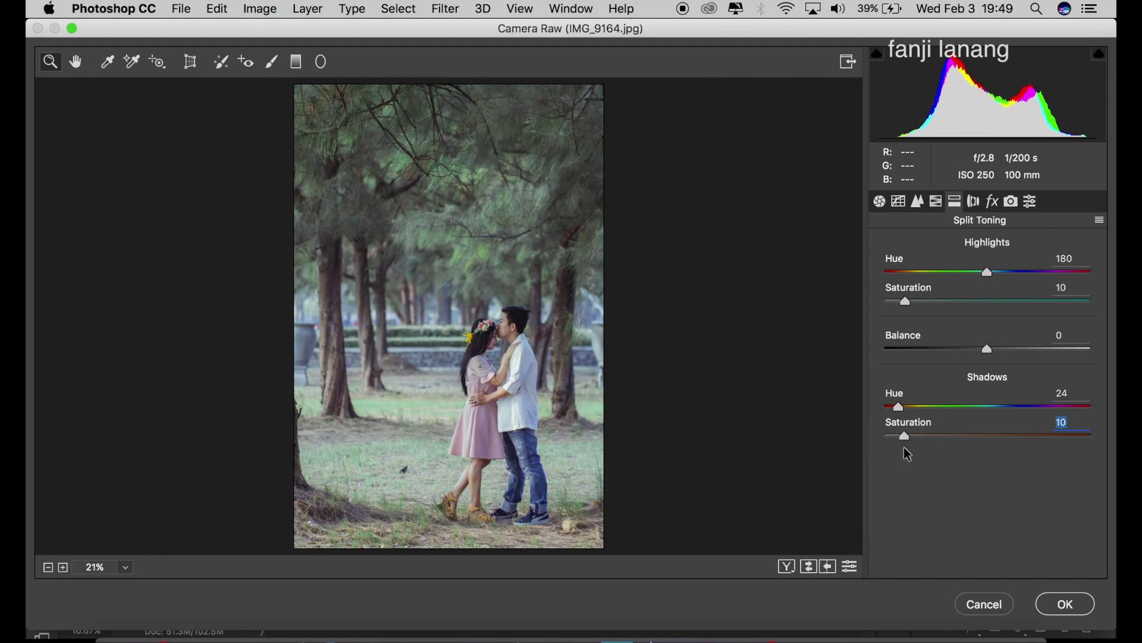
Add a lens-correction vignette with Amount -38 and Midpoint 13.
click(976, 202)
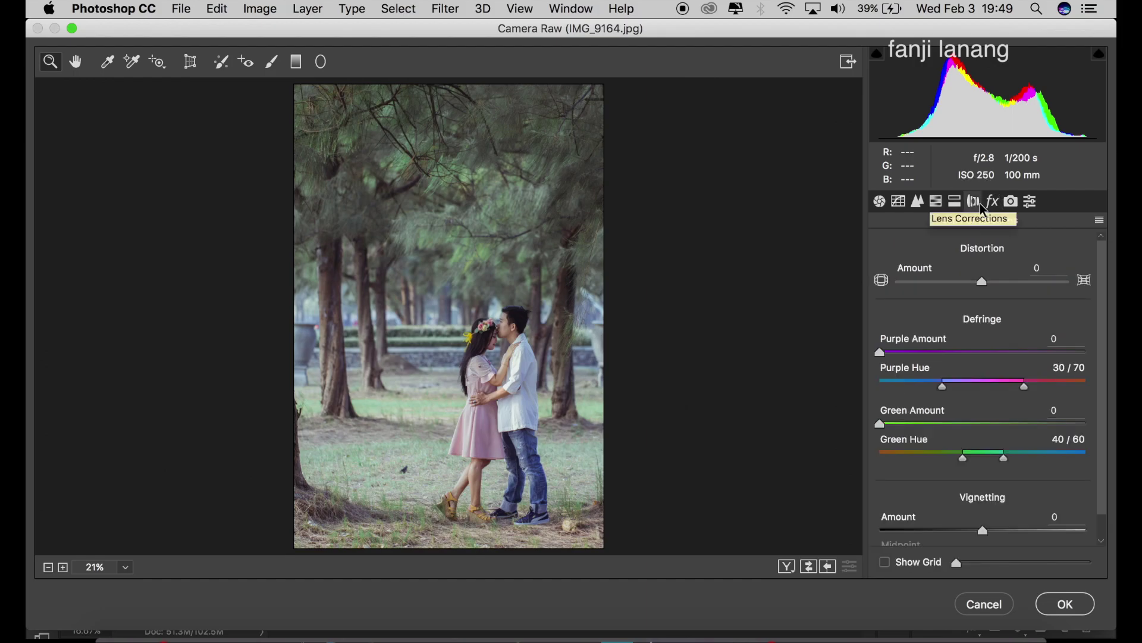
scroll(1100, 482, down, 2)
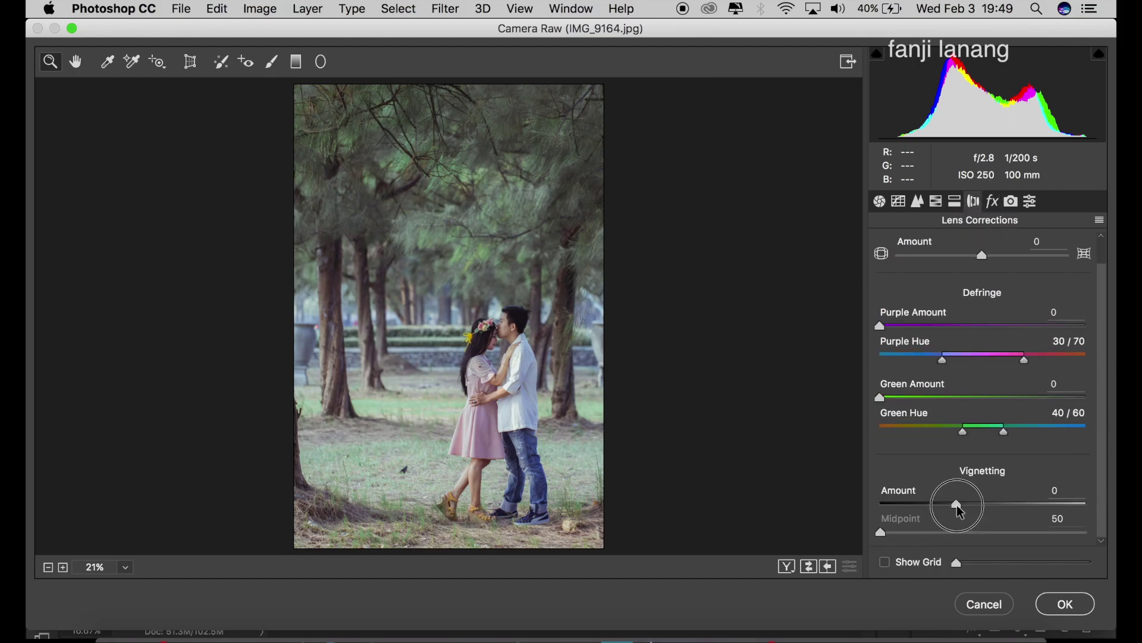
drag(957, 504, 907, 538)
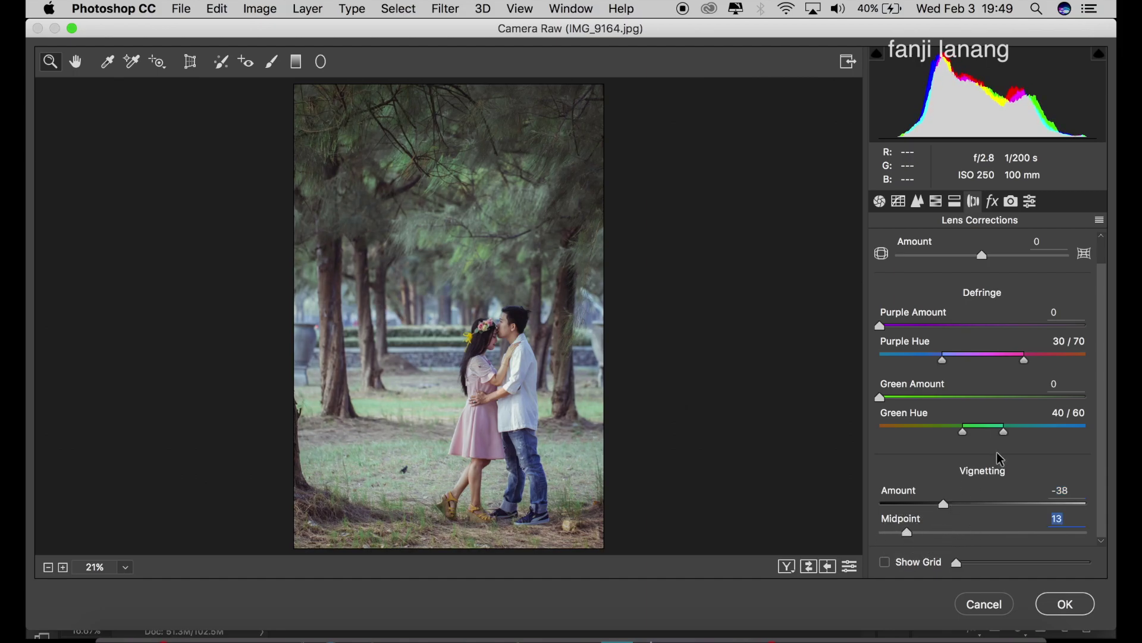
click(999, 200)
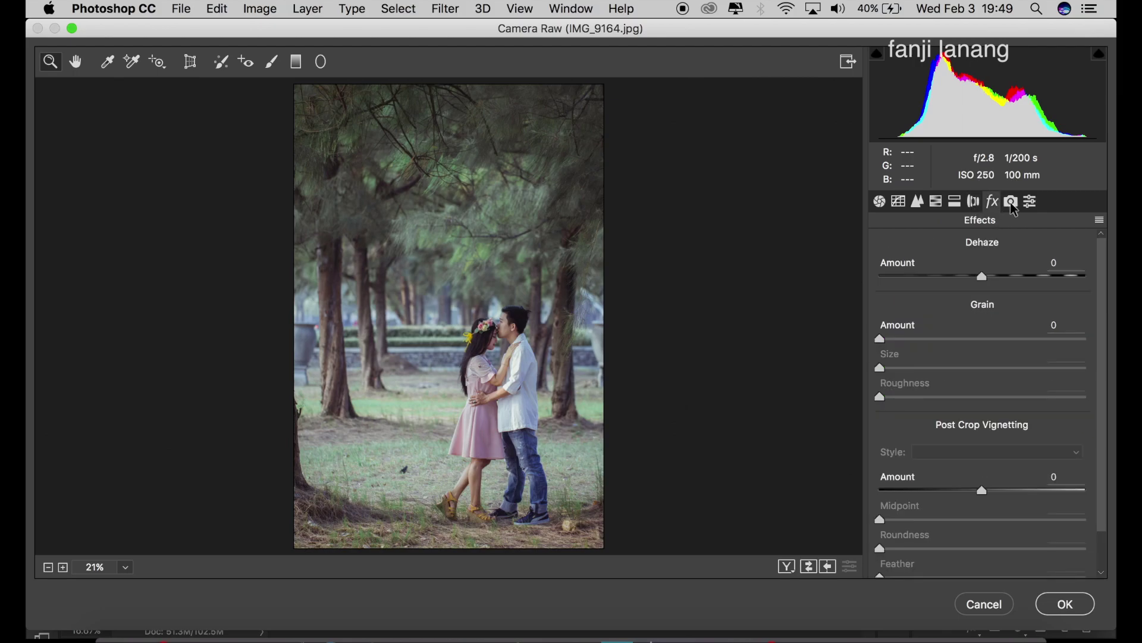
Calibrate primaries: Red hue +24, Green hue +45/saturation -25, Blue hue -25/saturation -10.
click(1011, 203)
drag(1007, 369, 980, 405)
drag(1007, 448, 1037, 468)
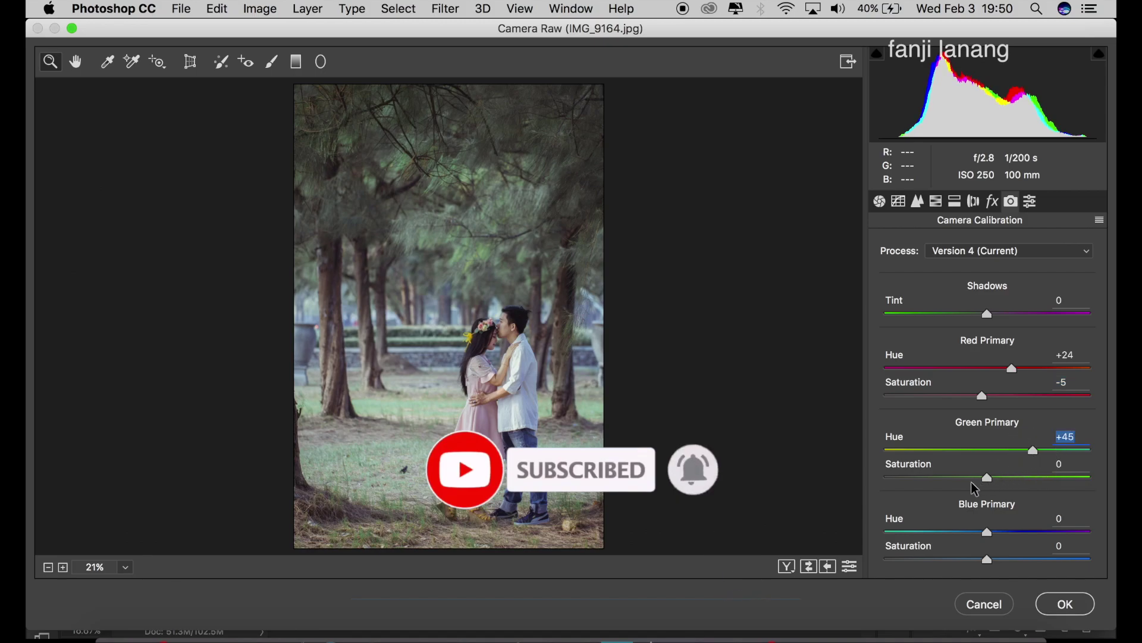
click(970, 479)
drag(969, 480, 963, 479)
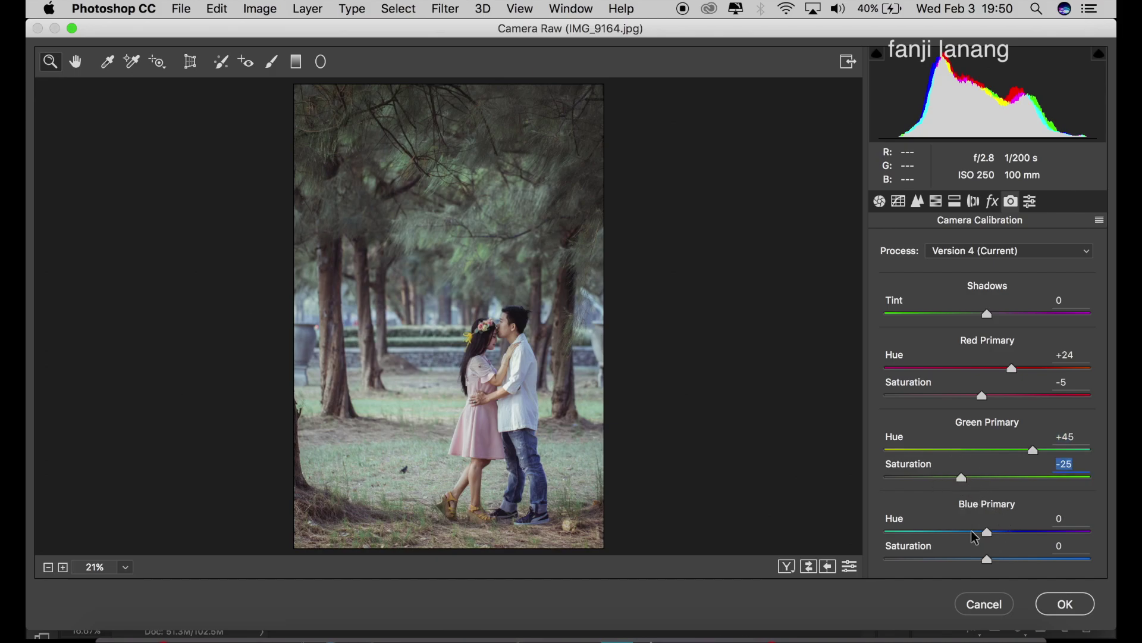
drag(972, 531, 963, 532)
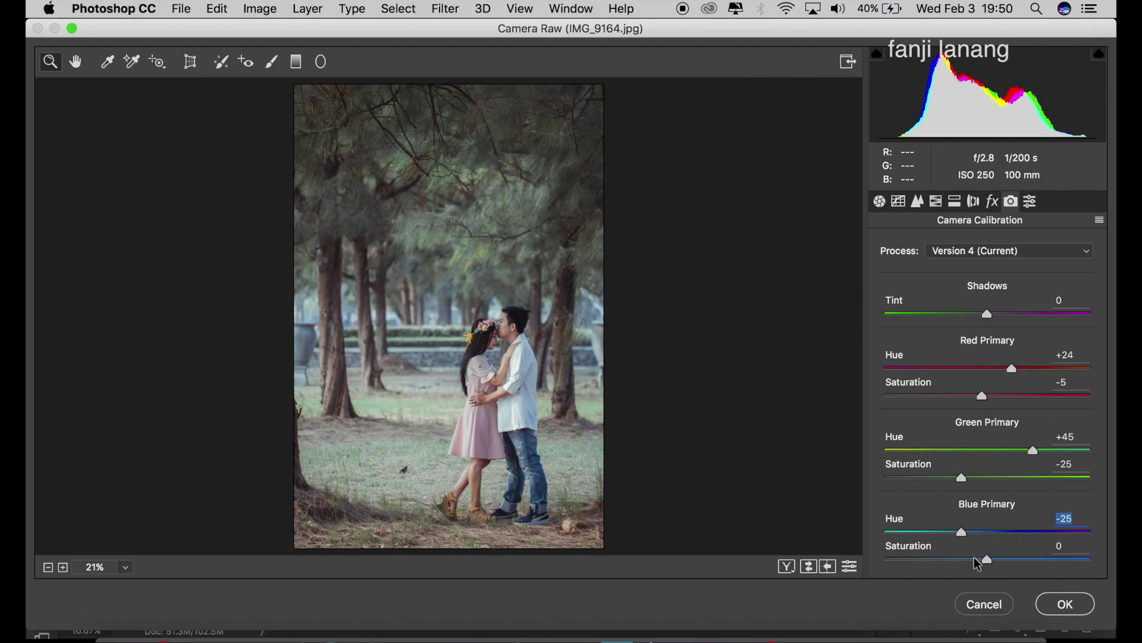
drag(974, 557, 977, 561)
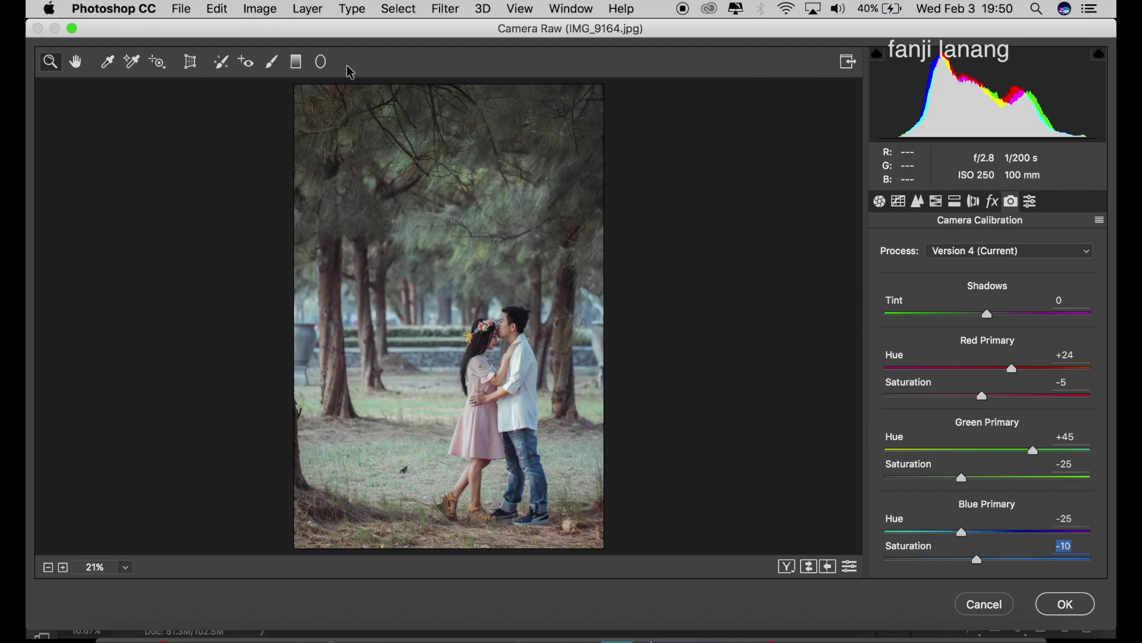
Draw a radial filter oval around the couple with exposure +0.50 and shadows +100, narrowed to fit.
click(323, 63)
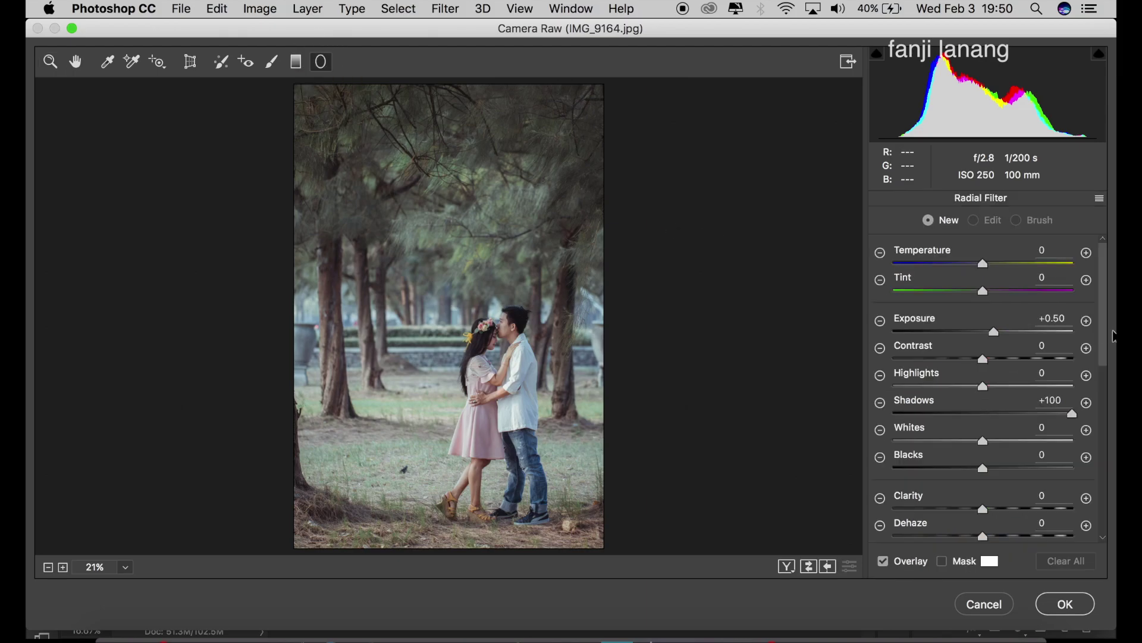
mouse_move(1109, 301)
mouse_down()
mouse_move(1106, 458)
mouse_move(1105, 273)
mouse_up()
scroll(1042, 425, down, 2)
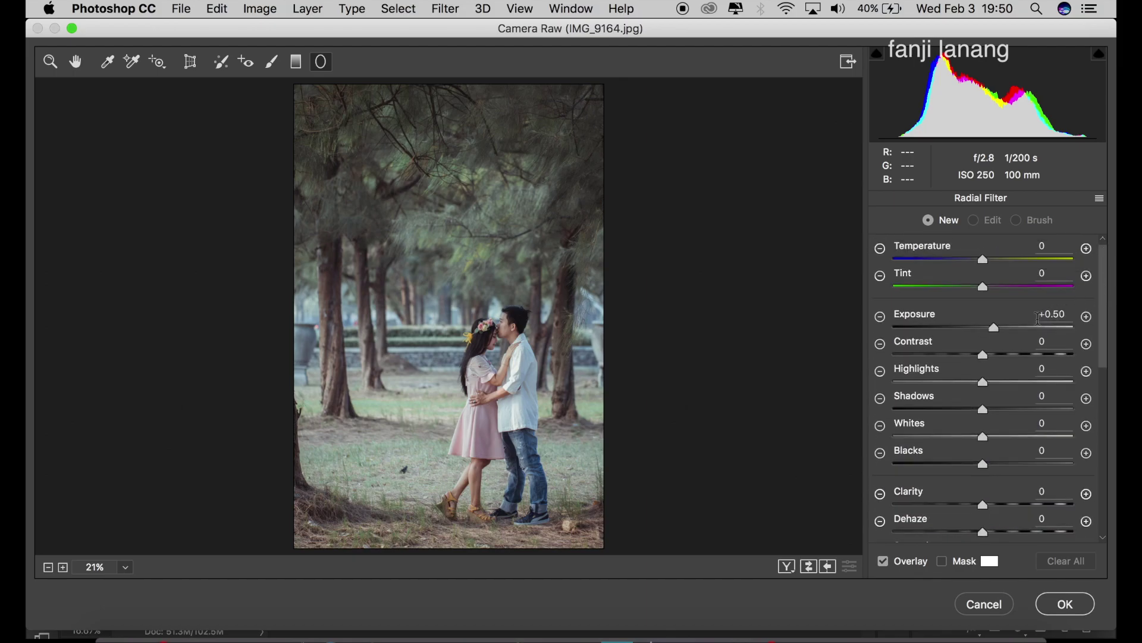
drag(503, 357, 422, 466)
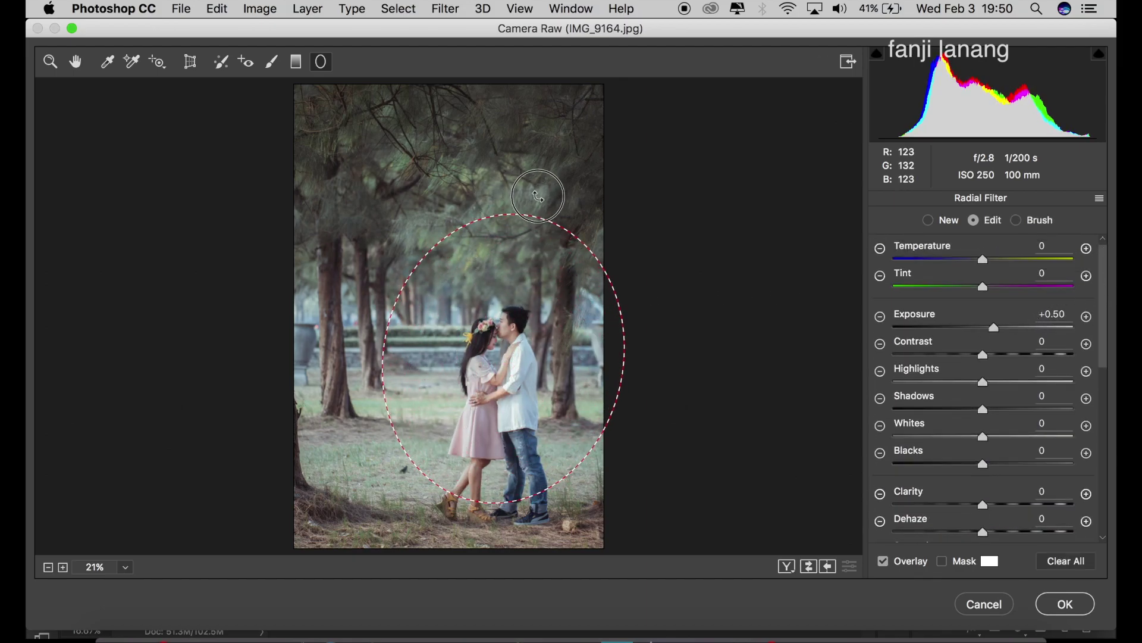
drag(519, 341, 513, 364)
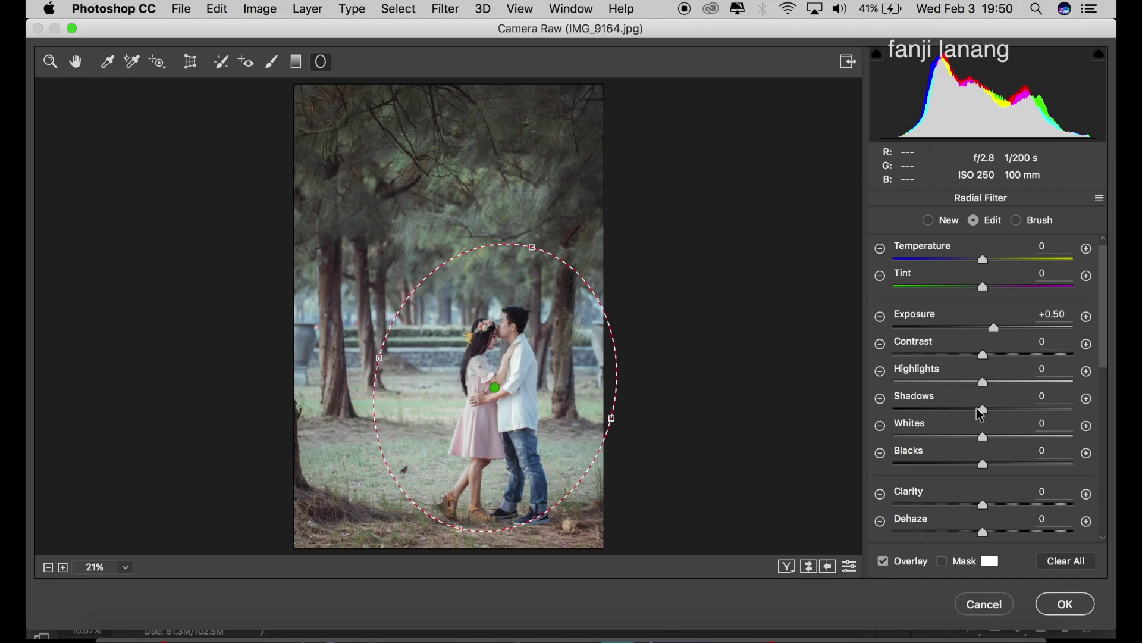
drag(982, 410, 1112, 412)
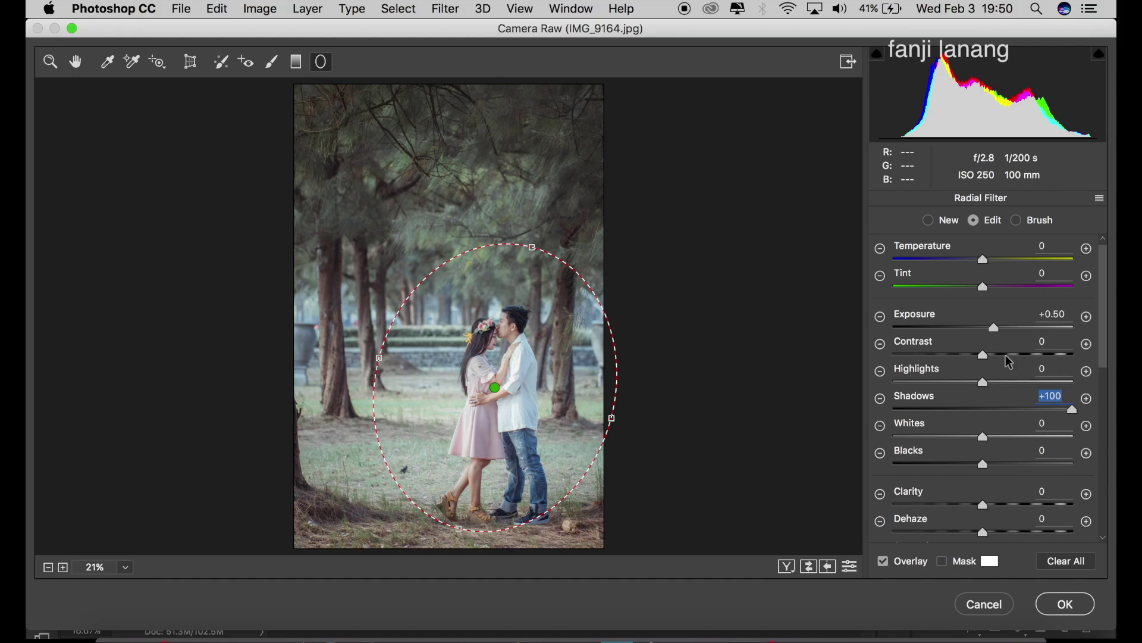
drag(612, 415, 601, 410)
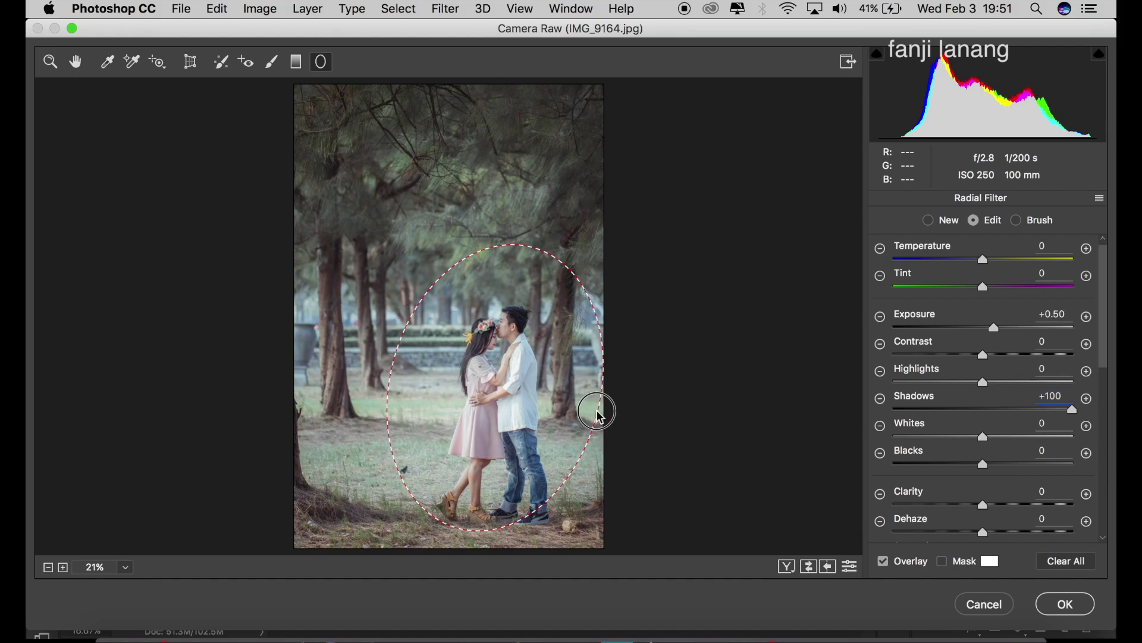
click(78, 63)
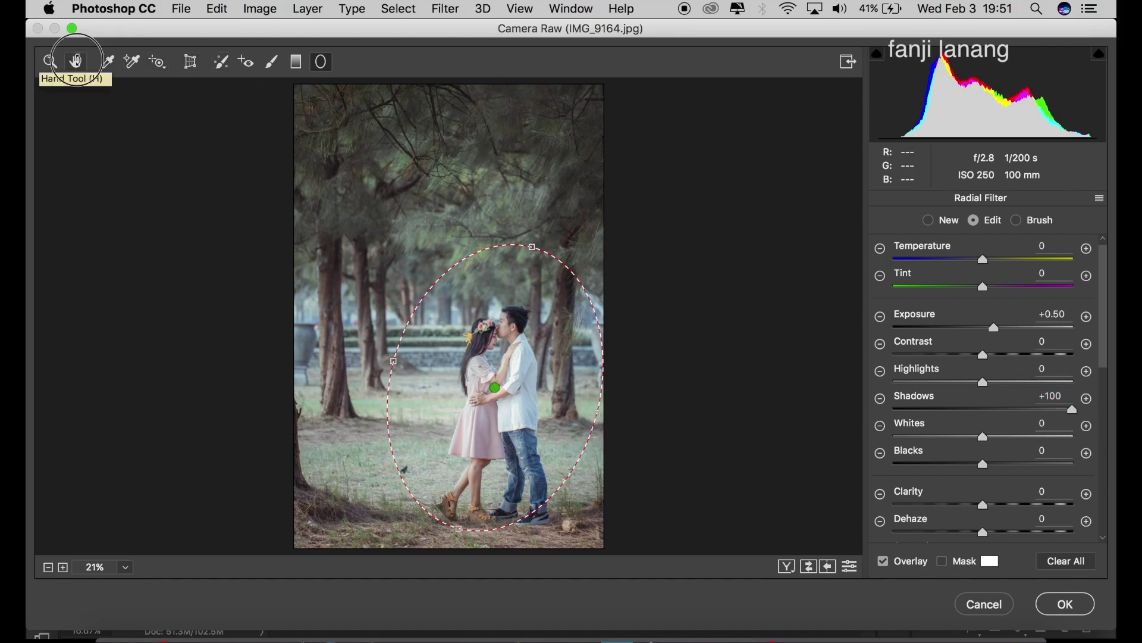
Set Temperature -7, Tint -5 and Exposure +0.65, compare Before/After, and apply the grade.
click(881, 202)
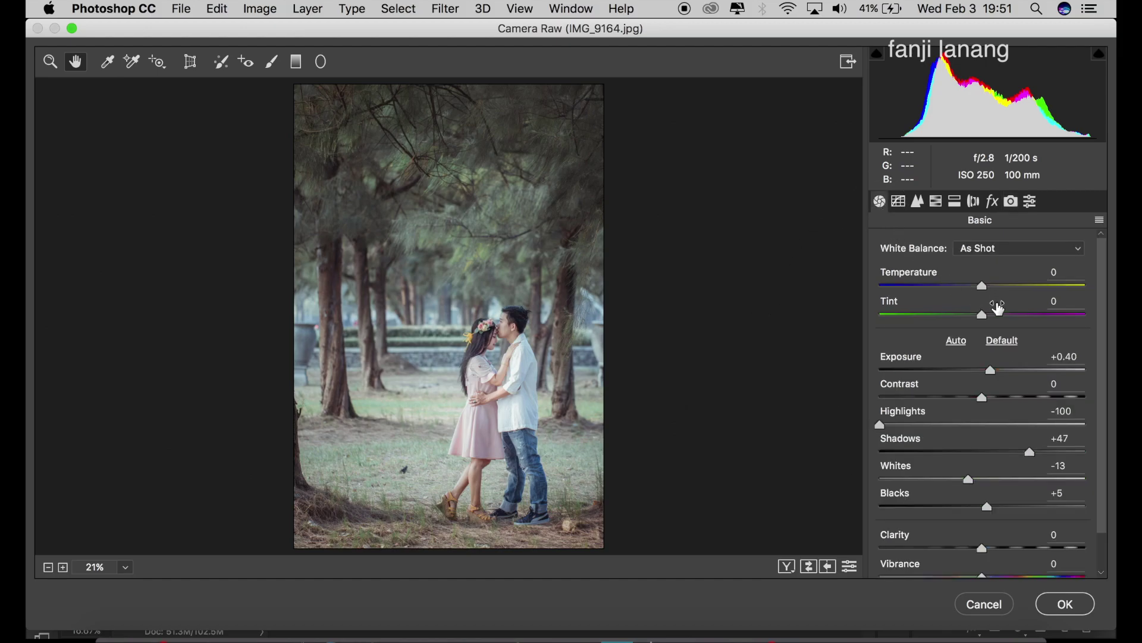
drag(992, 371, 993, 390)
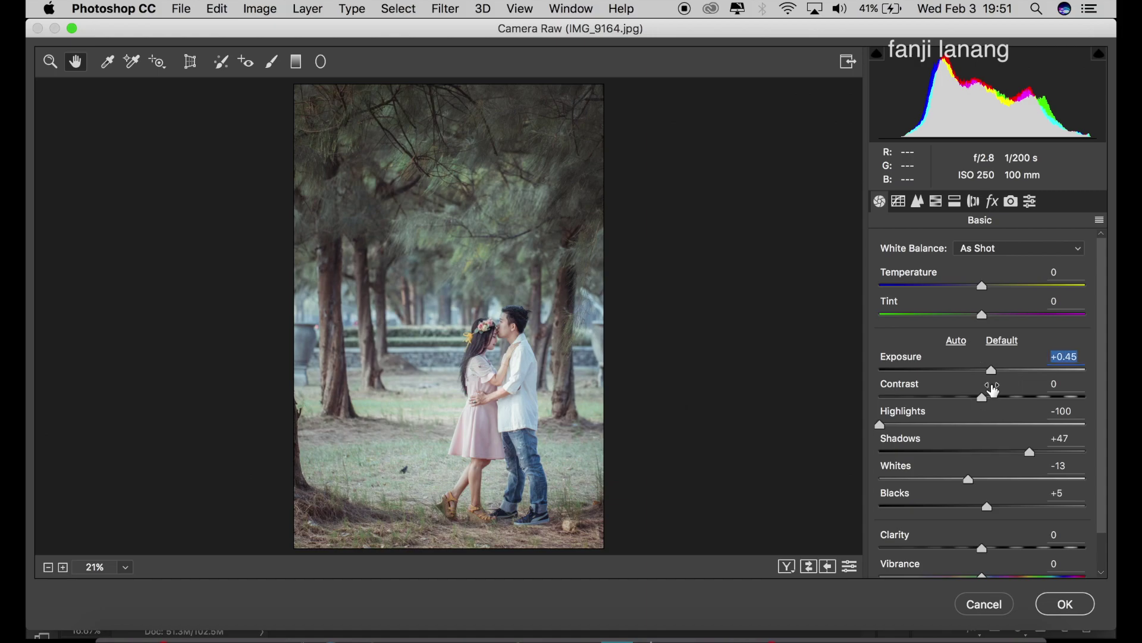
click(786, 568)
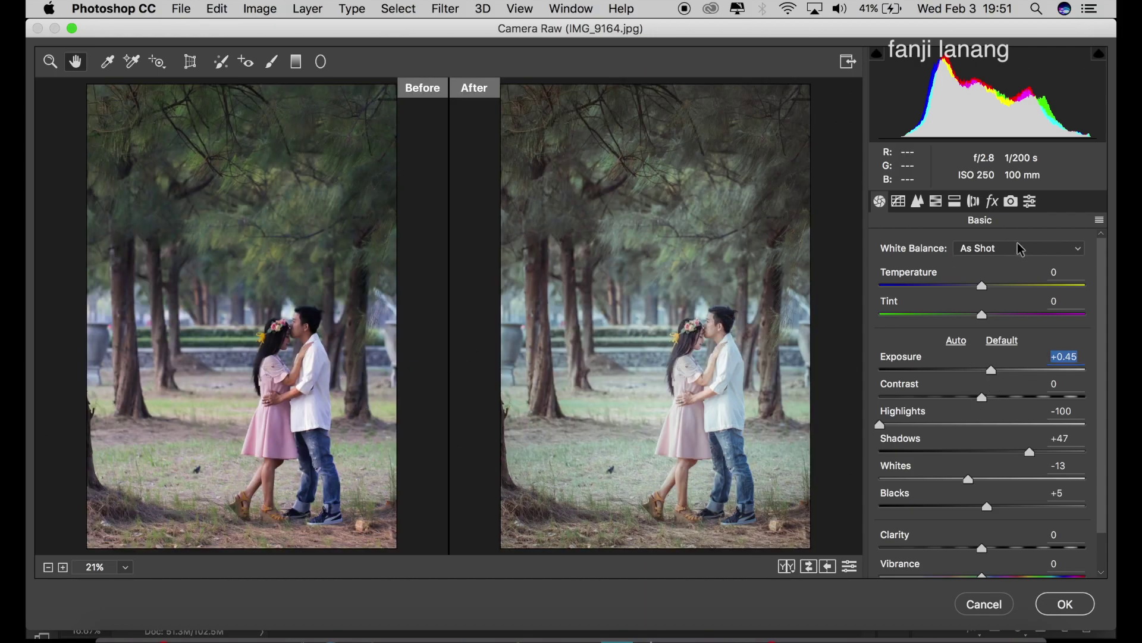
drag(987, 282, 968, 302)
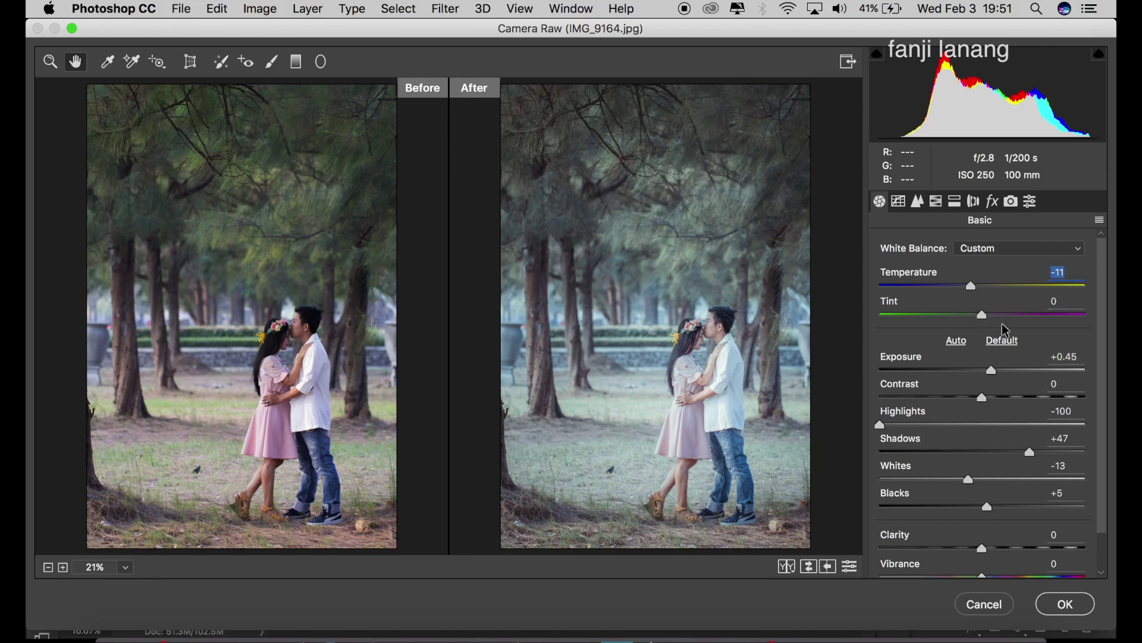
drag(994, 320, 977, 324)
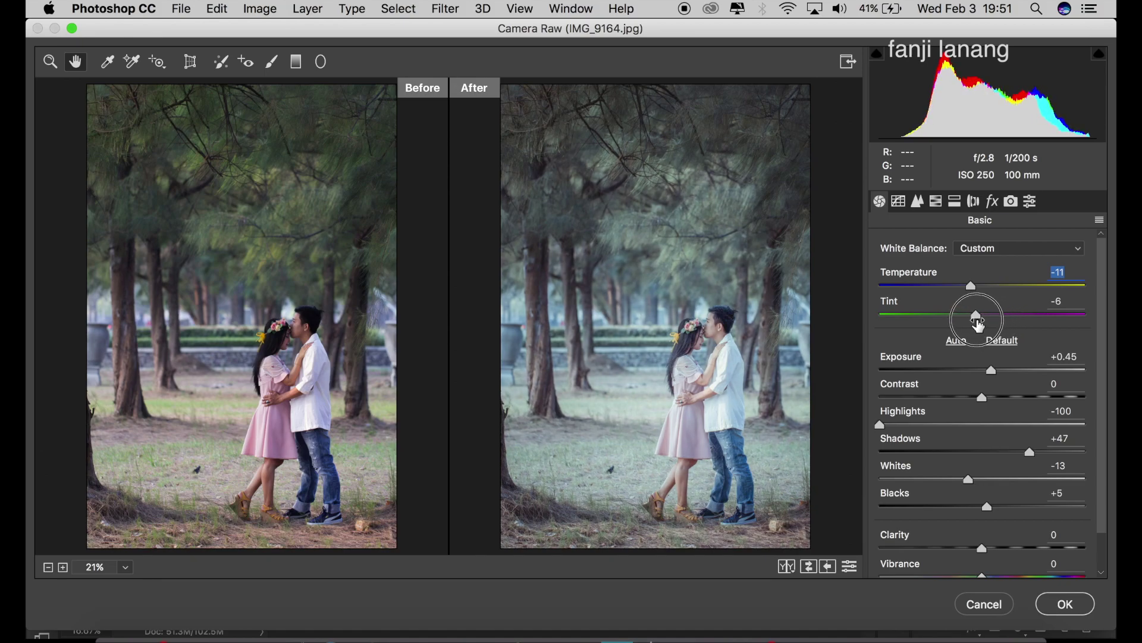
drag(978, 324, 982, 301)
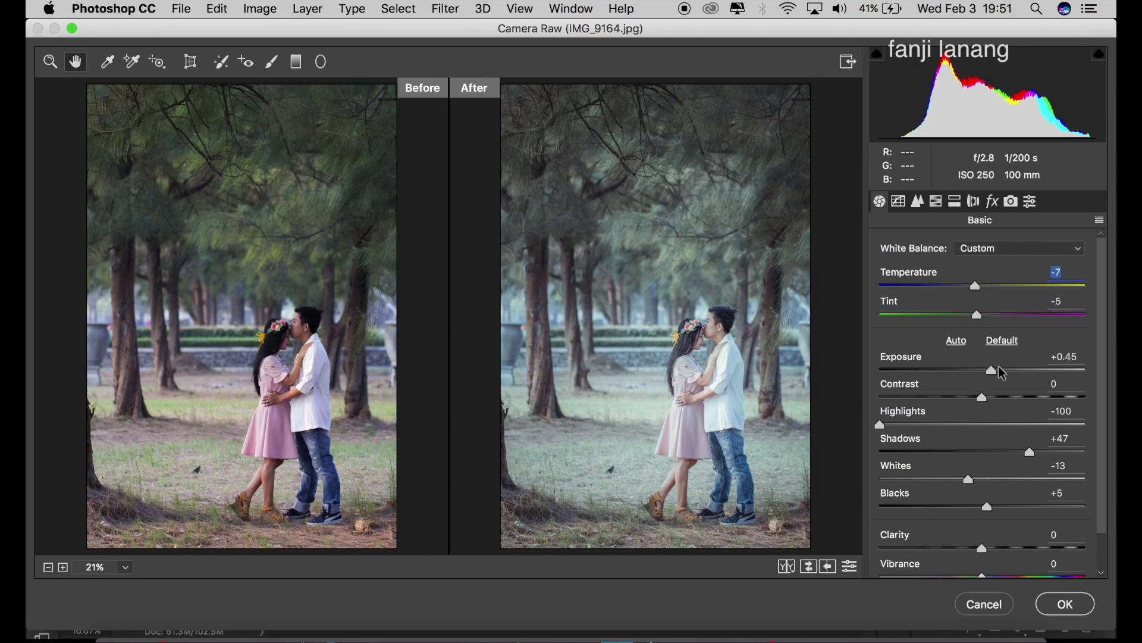
drag(1002, 372, 999, 378)
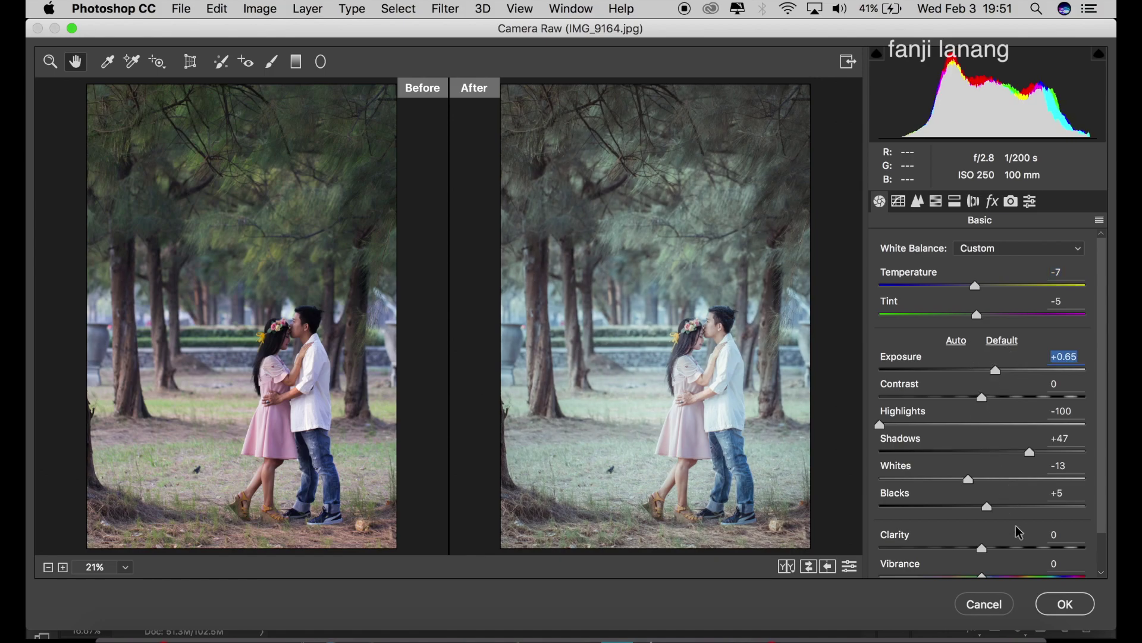
click(1063, 605)
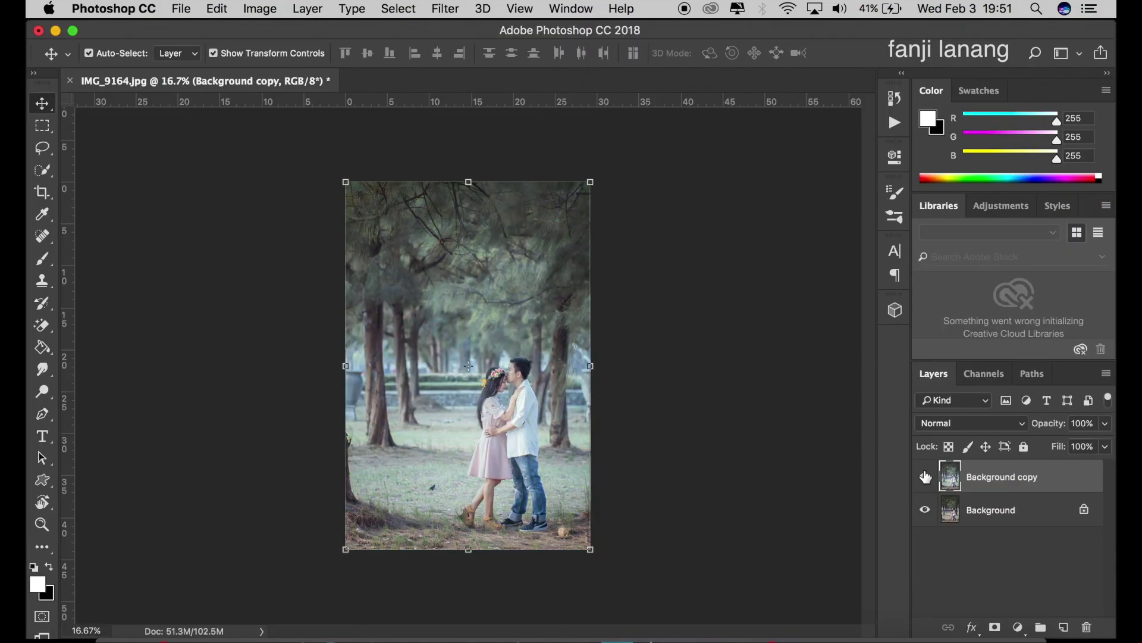
Compare Background copy against the original, add an empty Layer 1, and select the Brush tool.
click(925, 474)
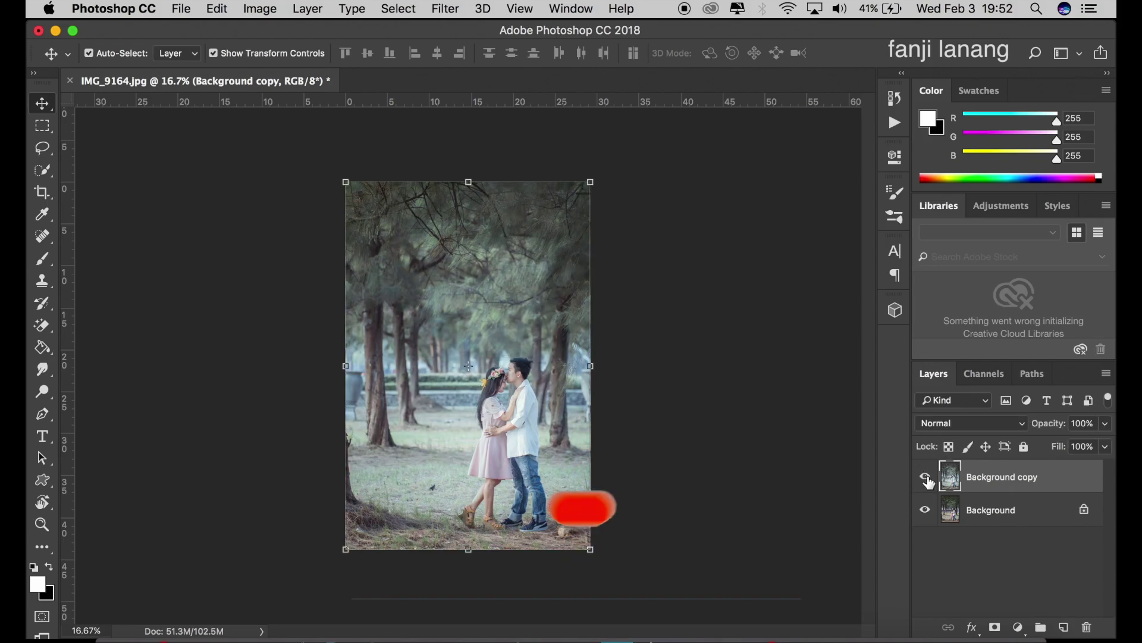
click(1064, 626)
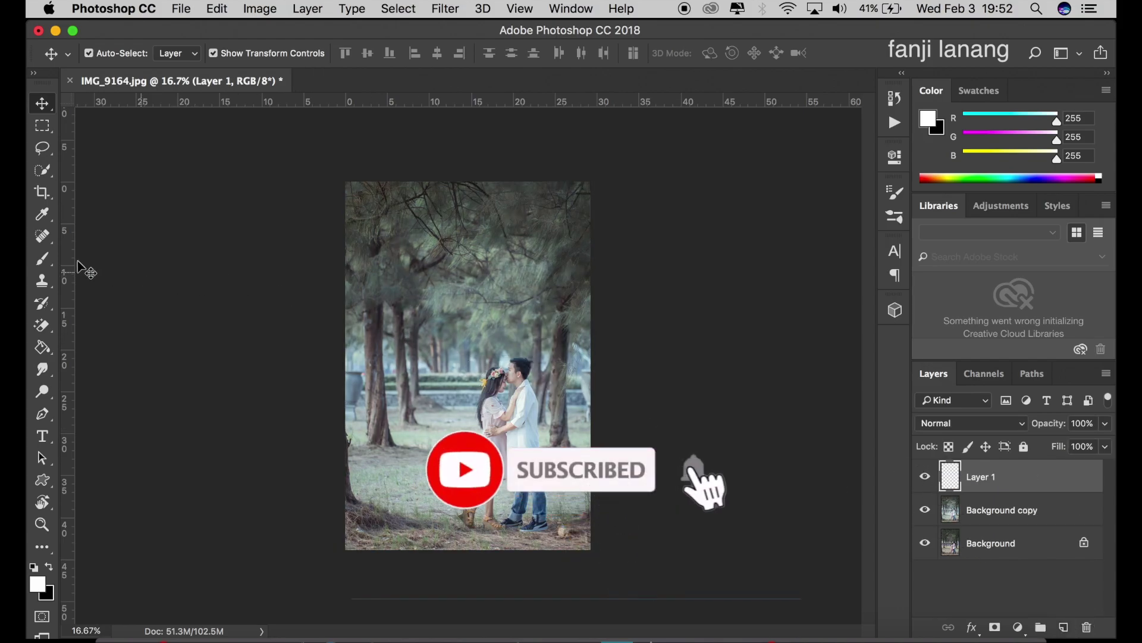
click(41, 258)
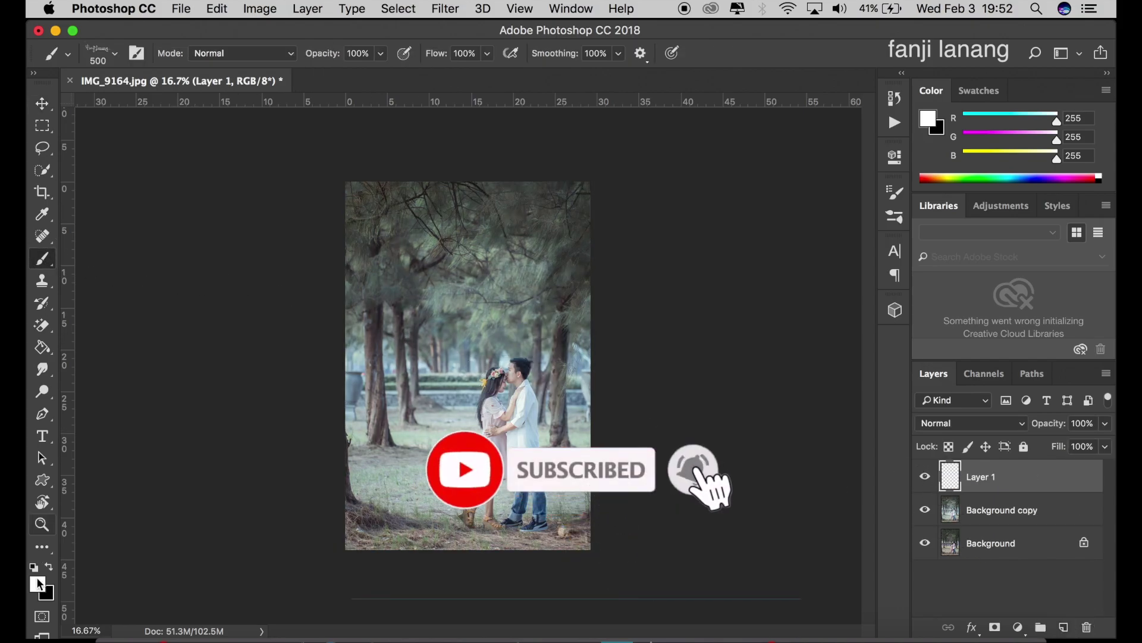
click(117, 55)
click(767, 78)
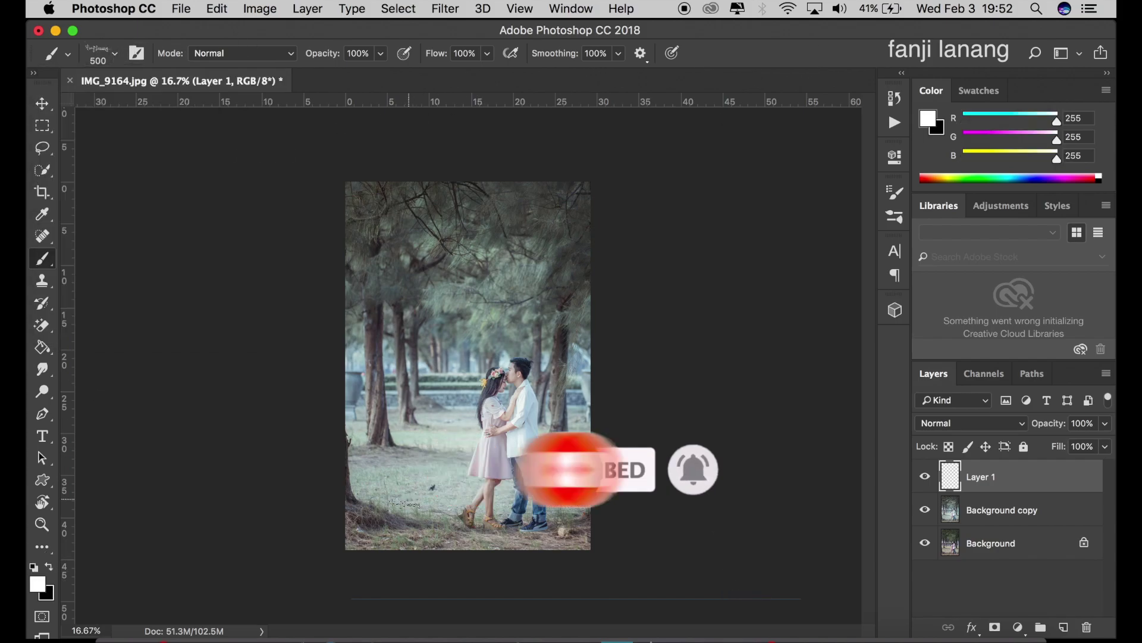